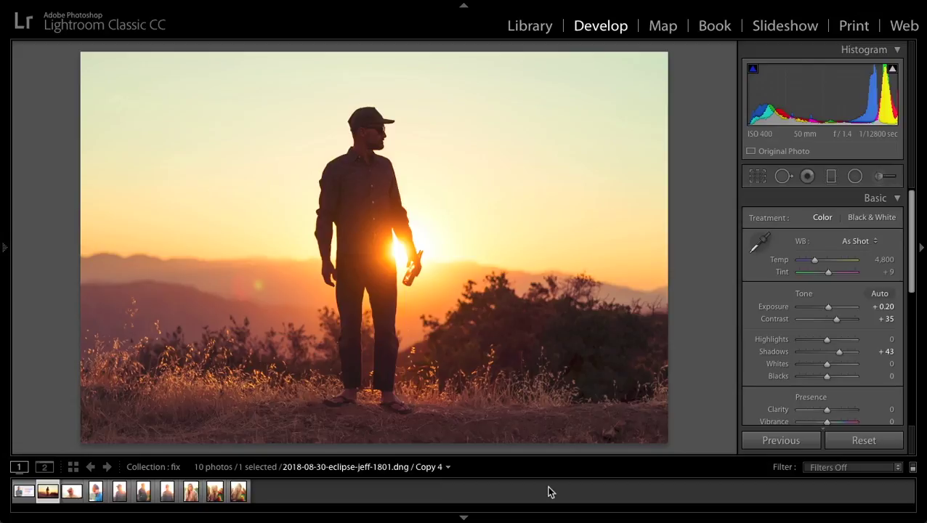
- Advance to the portrait in the cap and inspect its green and orange flare orbs at 1:1
{"action": "key", "text": "Right"}
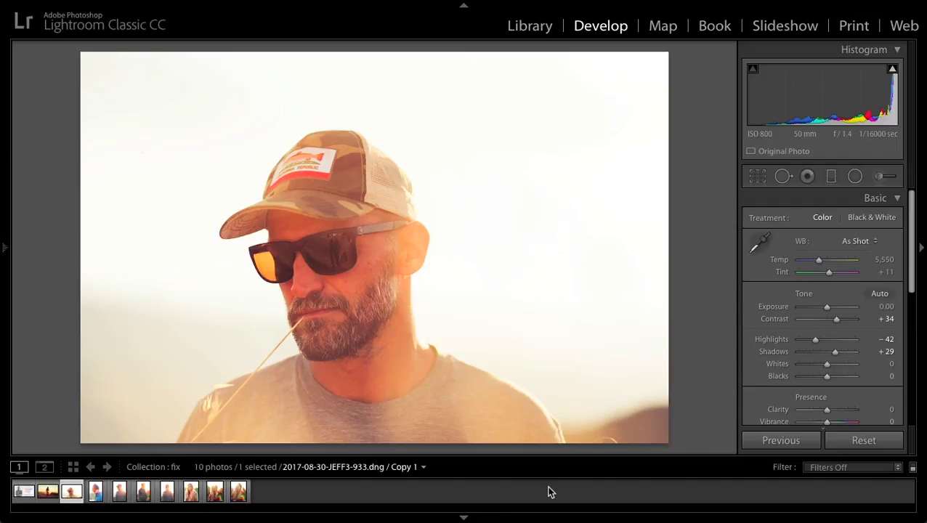
{"action": "key", "text": "Right"}
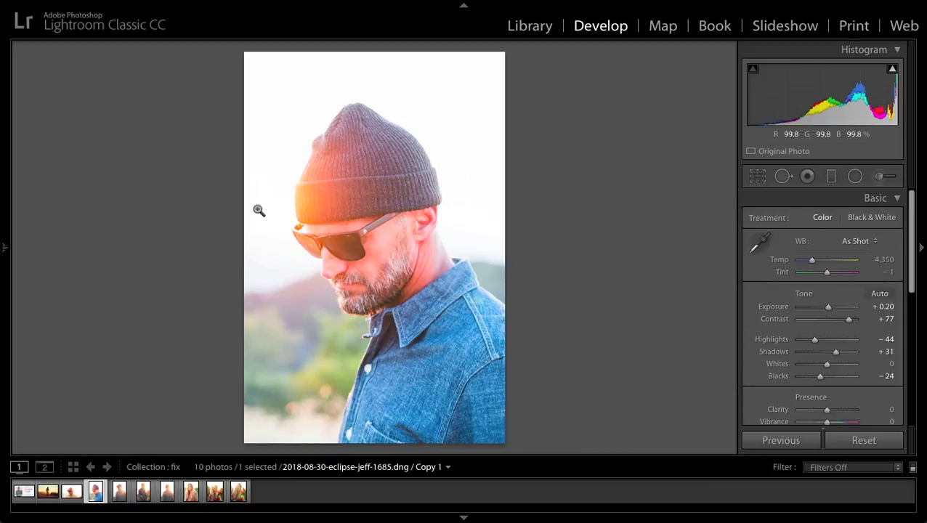
{"action": "key", "text": "Right"}
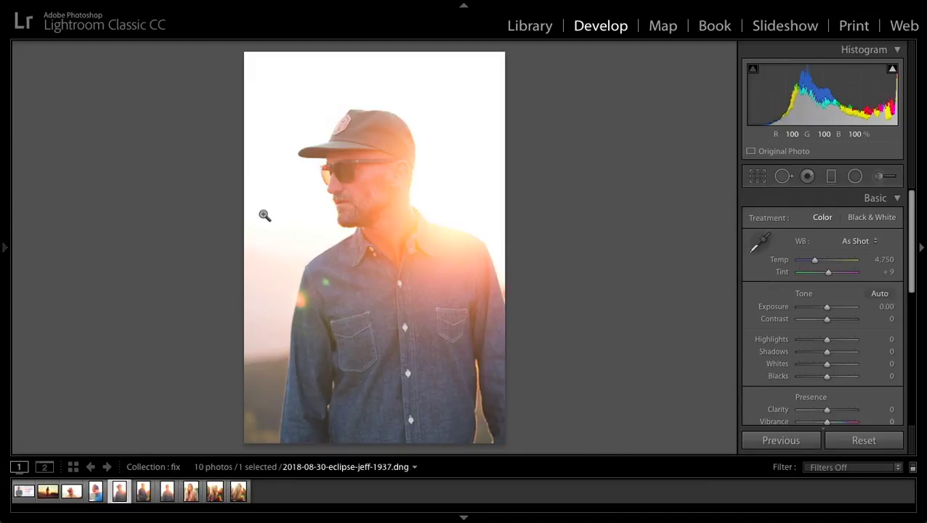
{"action": "left_click", "coordinate": [331, 286]}
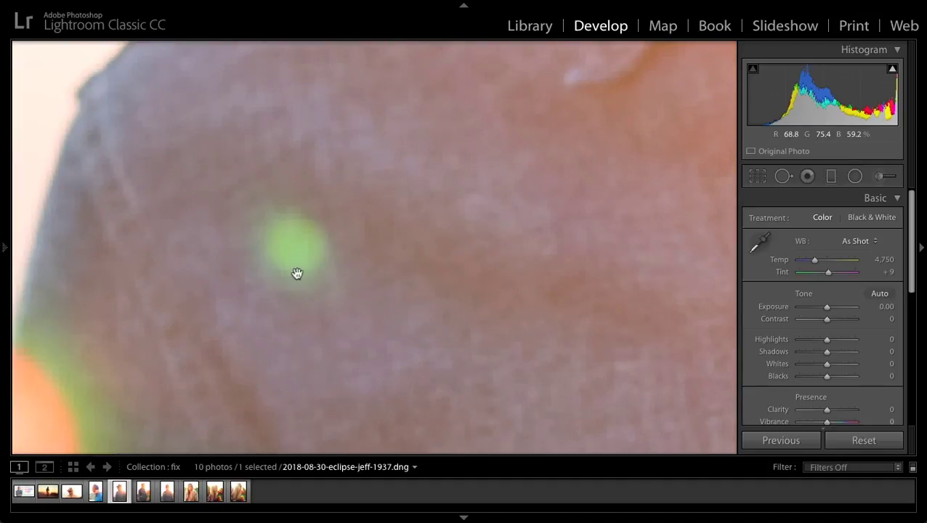
{"action": "left_click_drag", "start_coordinate": [295, 273], "coordinate": [453, 217]}
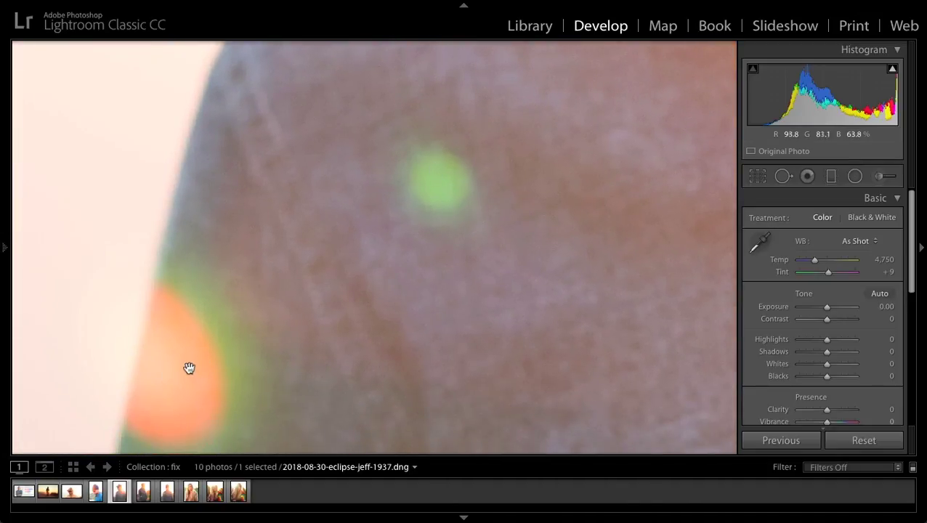
{"action": "left_click", "coordinate": [393, 252]}
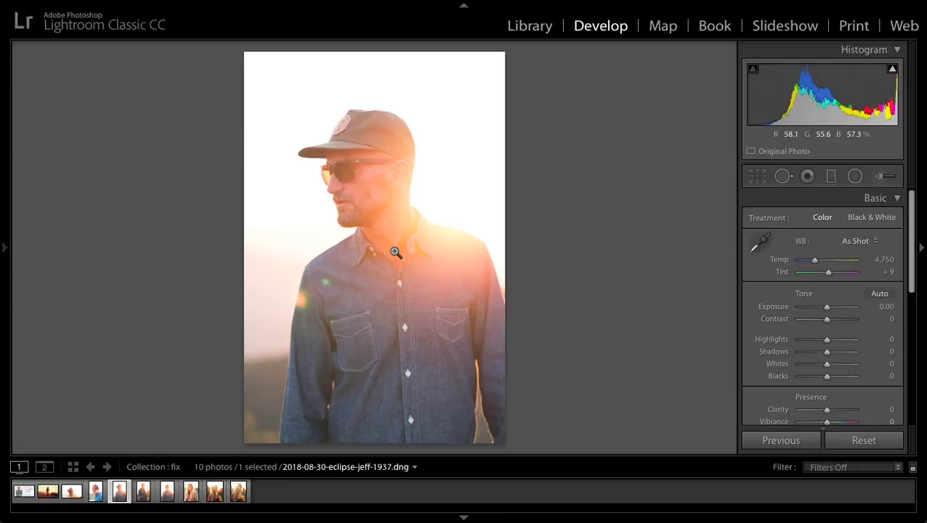
- Advance three more photos to the blonde woman in the knit sweater
{"action": "key", "text": "Right"}
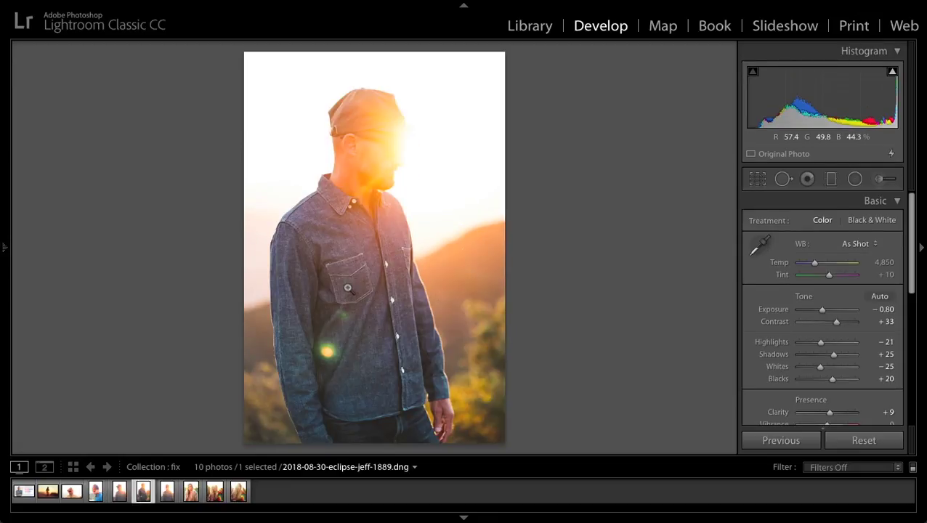
{"action": "key", "text": "Right"}
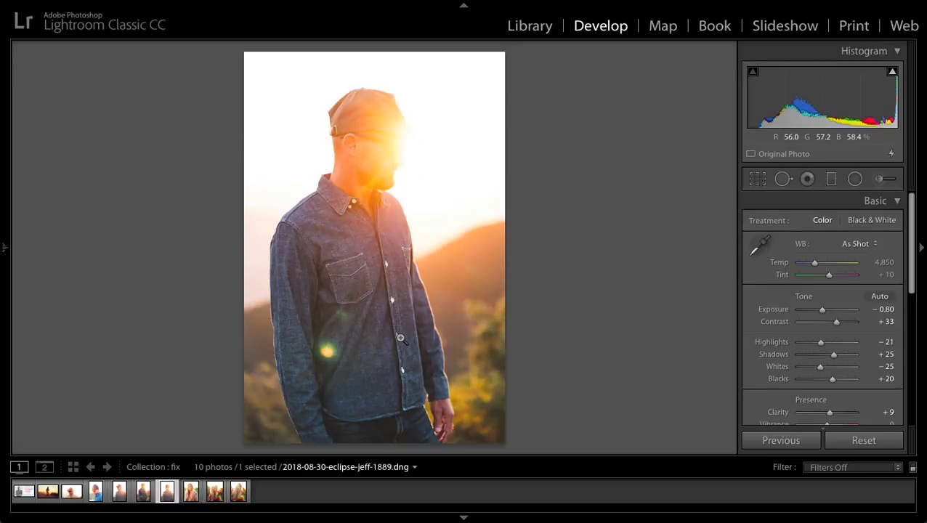
{"action": "key", "text": "Right"}
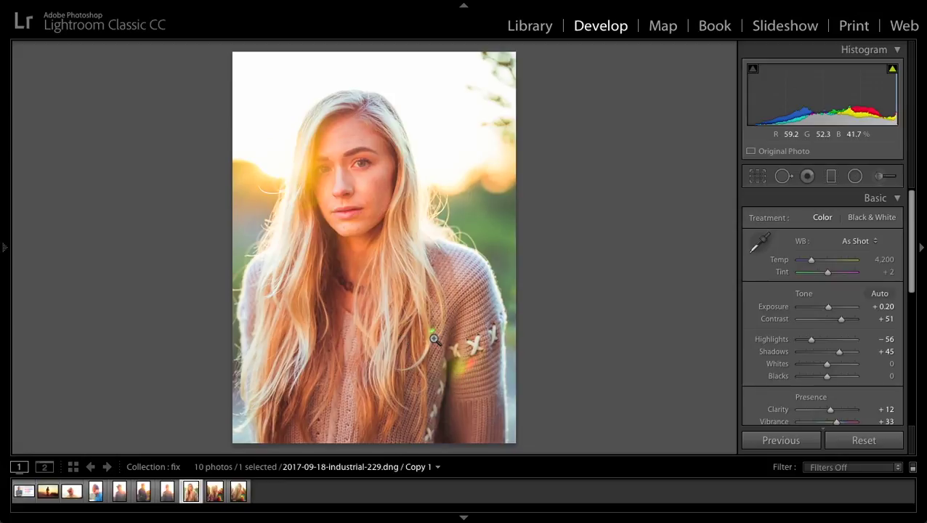
- Move to the smiling blonde in the striped blanket and inspect the green flare in her hair at 1:1
{"action": "key", "text": "Right"}
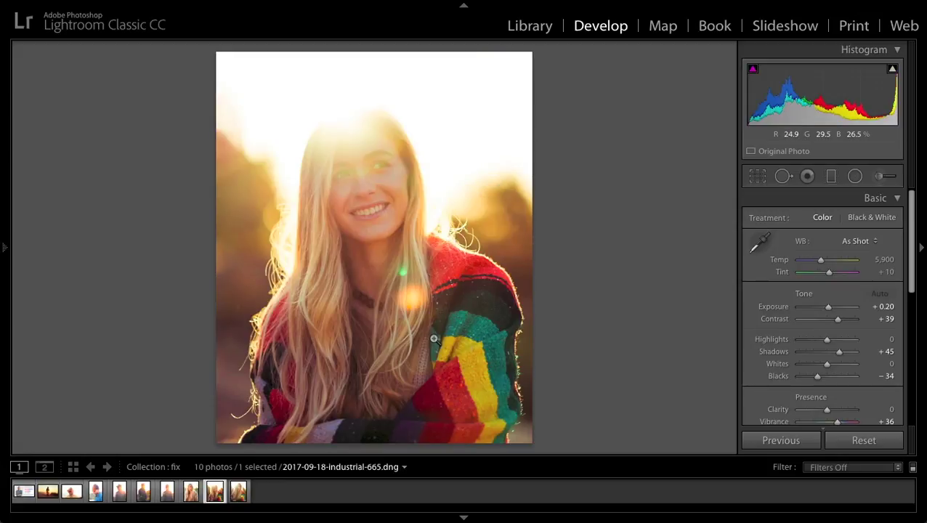
{"action": "key", "text": "Right"}
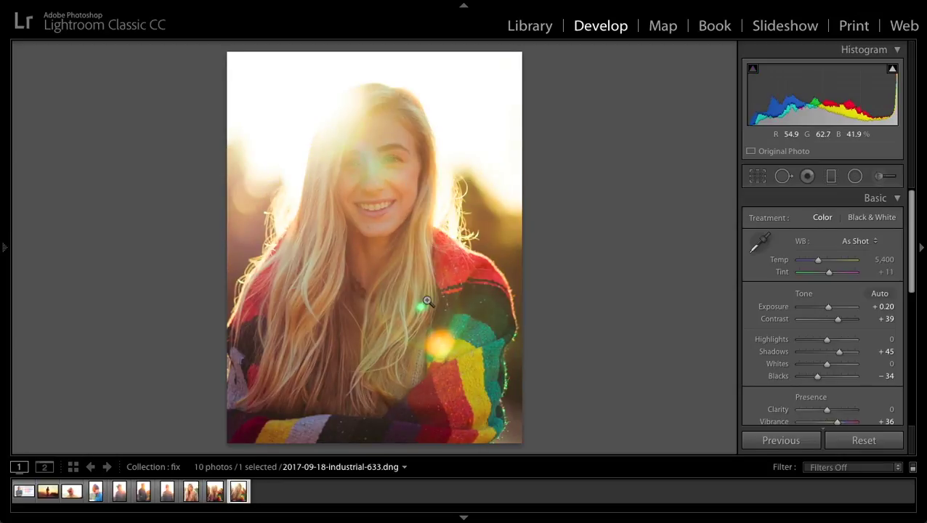
{"action": "left_click", "coordinate": [419, 306]}
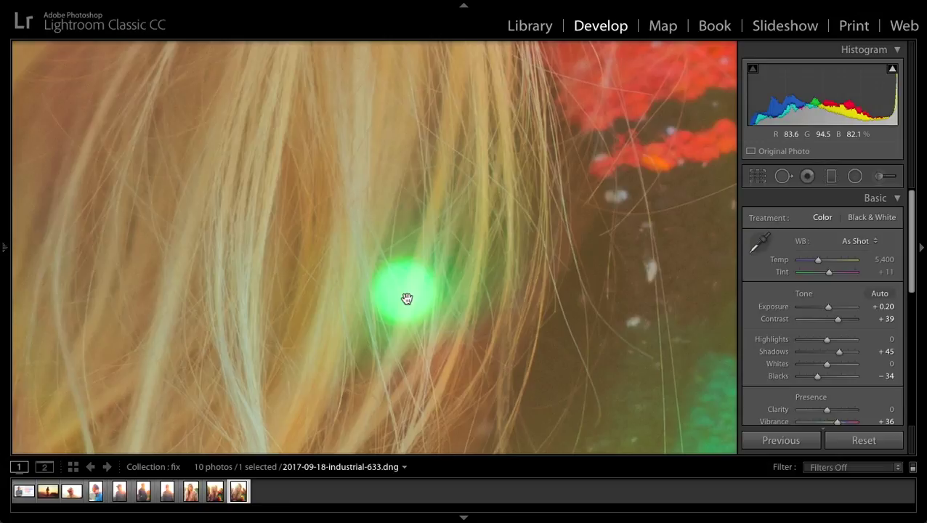
{"action": "scroll", "coordinate": [406, 299], "scroll_direction": "down", "scroll_amount": 5}
{"action": "scroll", "coordinate": [512, 391], "scroll_direction": "up", "scroll_amount": 1}
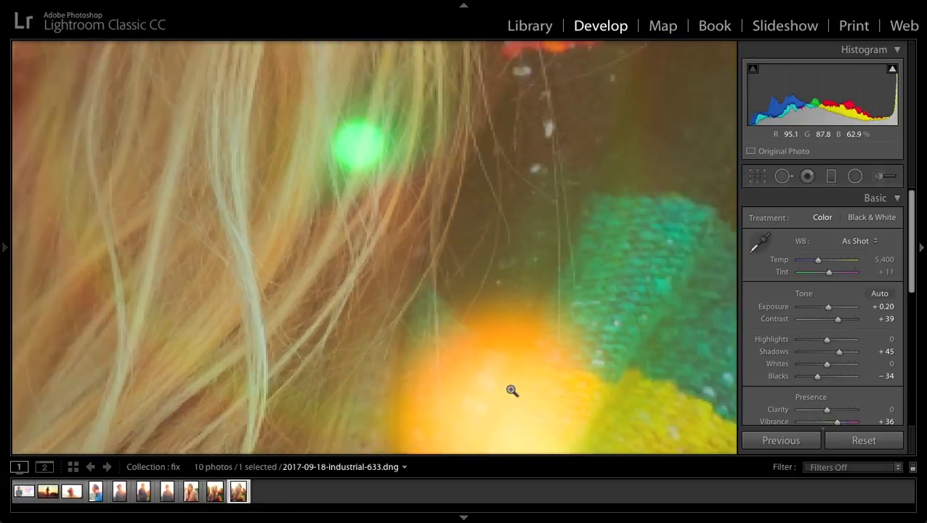
{"action": "left_click", "coordinate": [512, 391]}
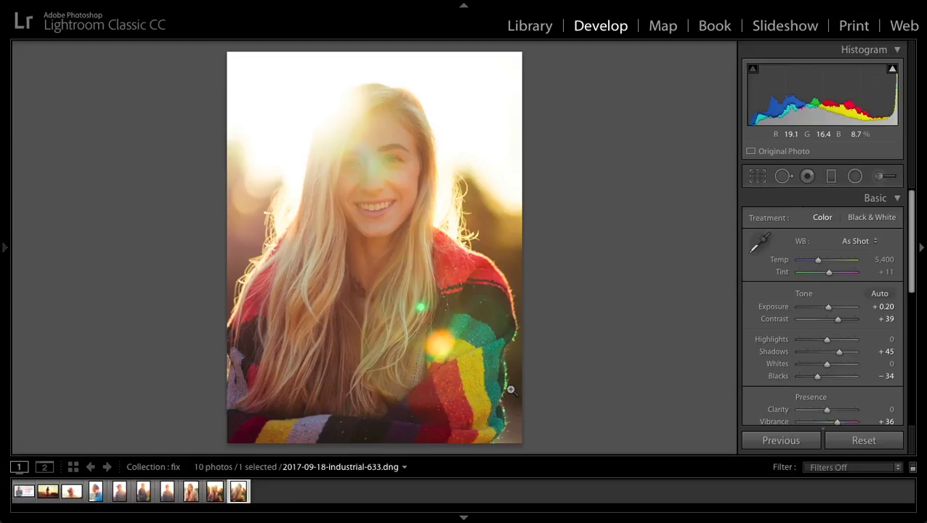
- In Photoshop, create a layer group named 'Step 1' above Background with an empty Layer 1 inside
{"action": "key", "text": "super+Tab"}
{"action": "key", "text": "super+Tab"}
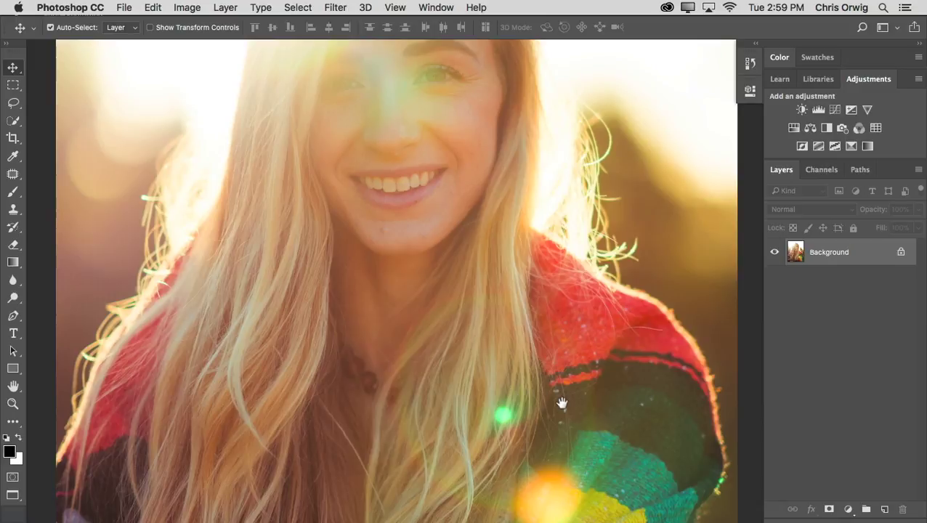
{"action": "left_click_drag", "start_coordinate": [556, 396], "coordinate": [552, 379]}
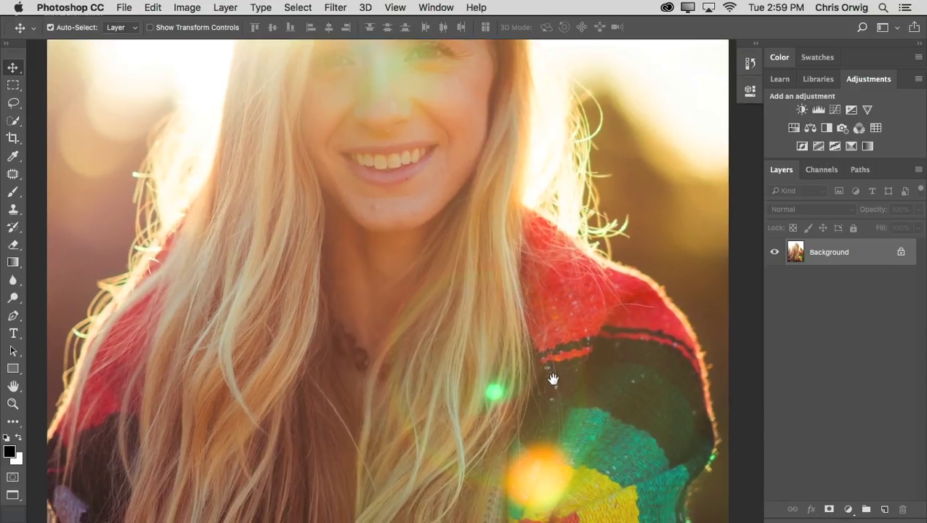
{"action": "left_click", "coordinate": [865, 509]}
{"action": "double_click", "coordinate": [825, 247]}
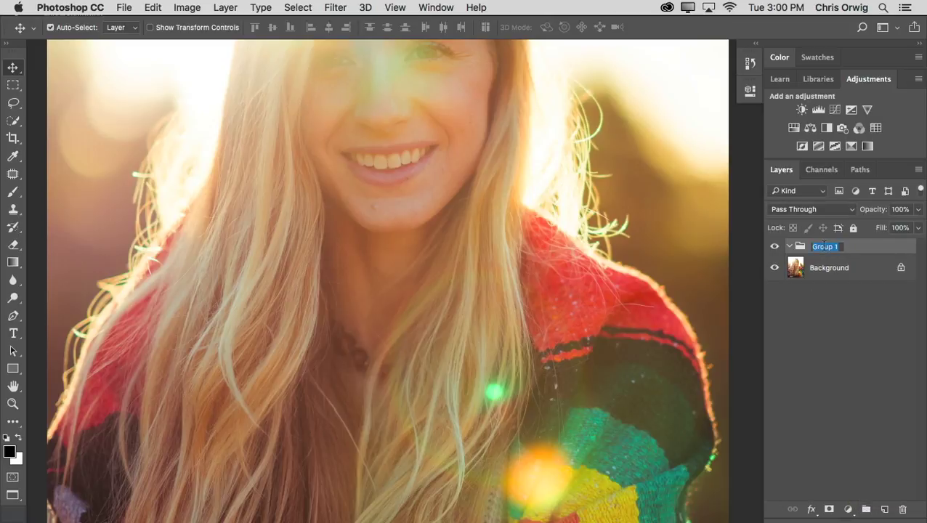
{"action": "type", "text": "Step 1"}
{"action": "key", "text": "Return"}
{"action": "left_click", "coordinate": [883, 510]}
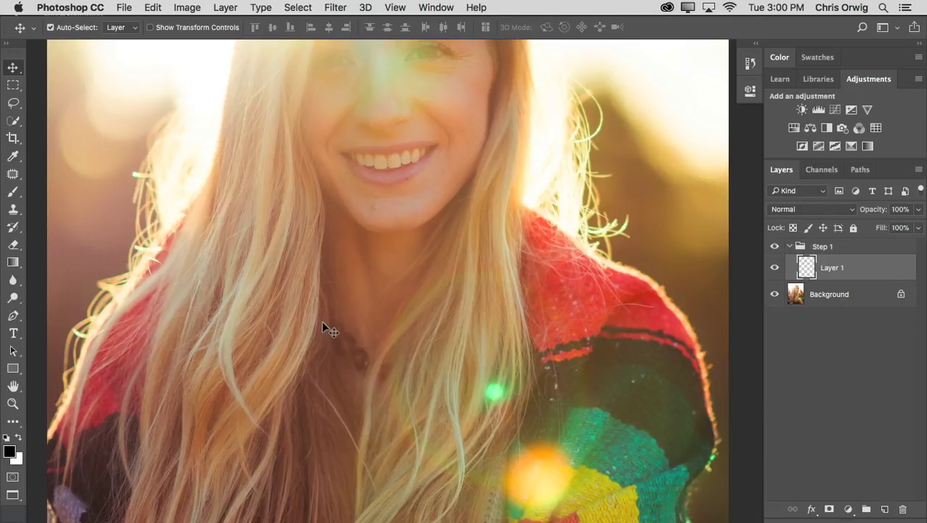
- Select the Clone Stamp tool and check its 90 px, 0% hardness brush
{"action": "left_click", "coordinate": [14, 210]}
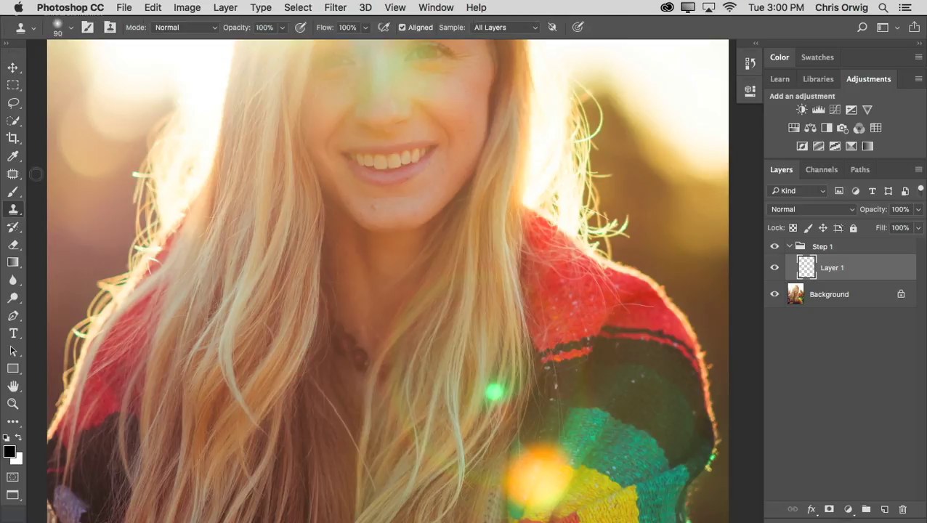
{"action": "left_click", "coordinate": [71, 28]}
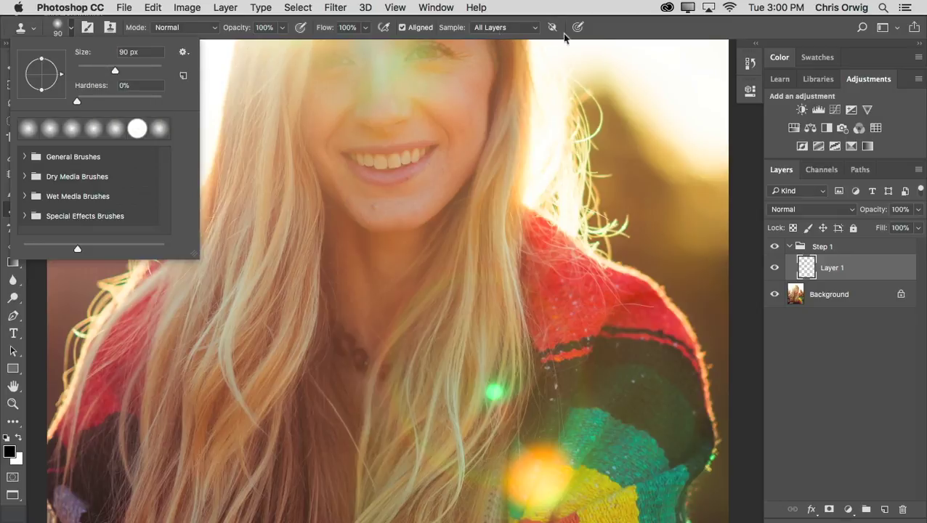
{"action": "left_click", "coordinate": [595, 30]}
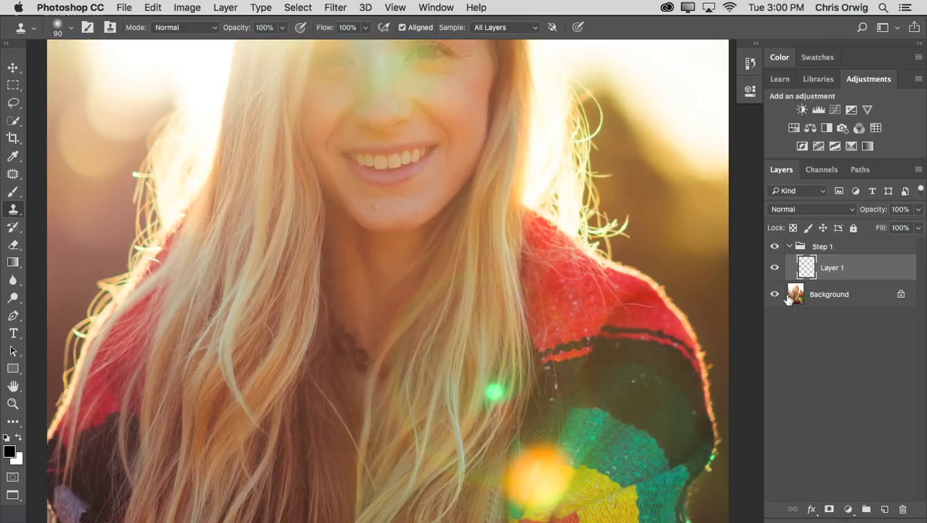
- Zoom into the lower hair, sample clean hair and clone it over the green flare spot
{"action": "key", "text": "super+plus"}
{"action": "mouse_move", "coordinate": [467, 429]}
{"action": "left_mouse_down"}
{"action": "mouse_move", "coordinate": [463, 344]}
{"action": "mouse_move", "coordinate": [476, 351]}
{"action": "left_mouse_up"}
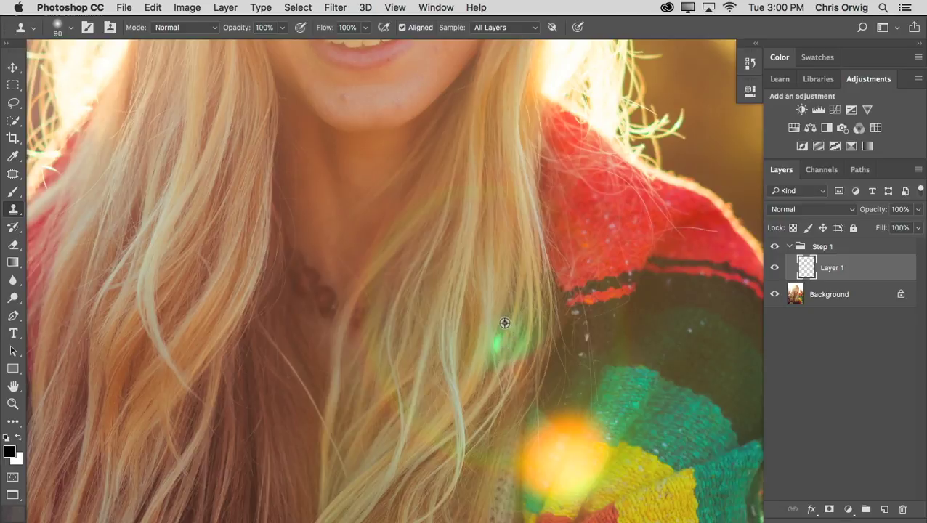
{"action": "left_click", "coordinate": [503, 372], "text": "alt"}
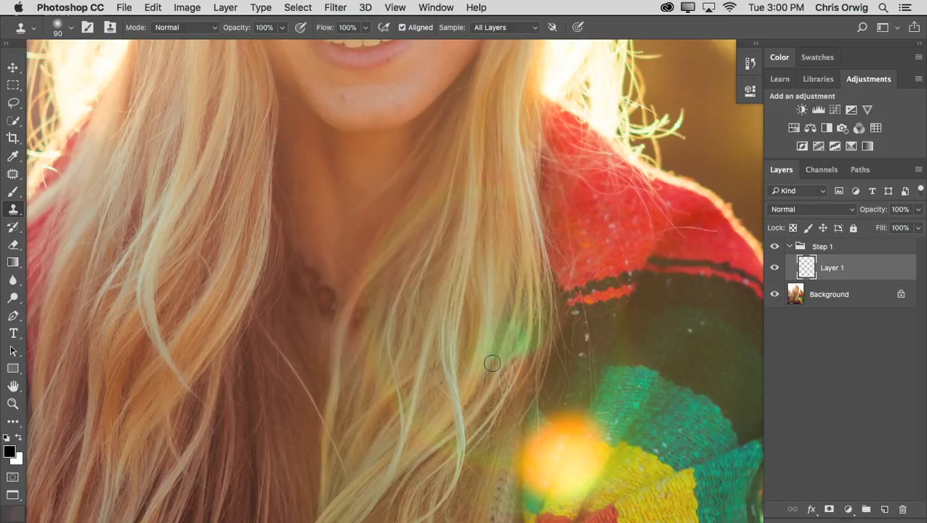
{"action": "left_click_drag", "start_coordinate": [492, 362], "coordinate": [518, 363]}
- Rename Layer 1 to 'Cloning' and delete an extra empty layer added above it
{"action": "double_click", "coordinate": [831, 269]}
{"action": "type", "text": "Cloning"}
{"action": "key", "text": "Return"}
{"action": "left_click", "coordinate": [883, 509]}
{"action": "double_click", "coordinate": [829, 268]}
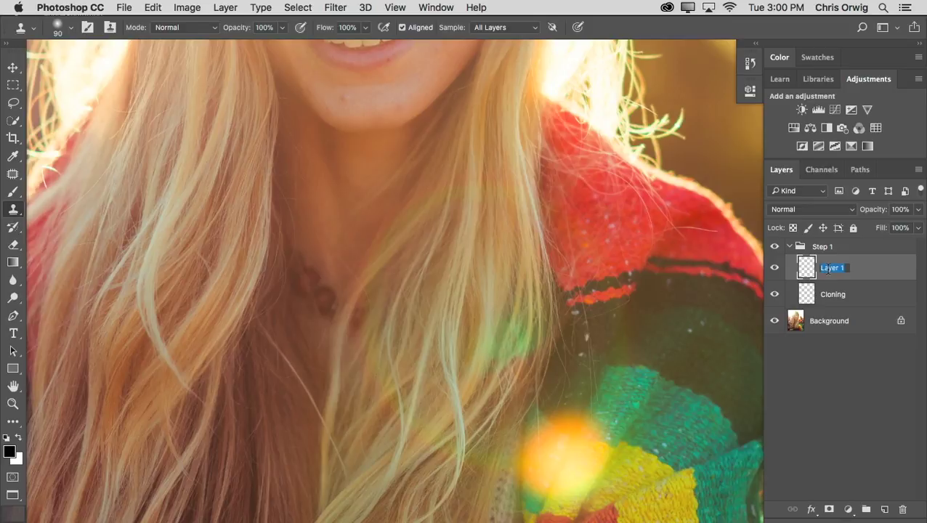
{"action": "double_click", "coordinate": [860, 272]}
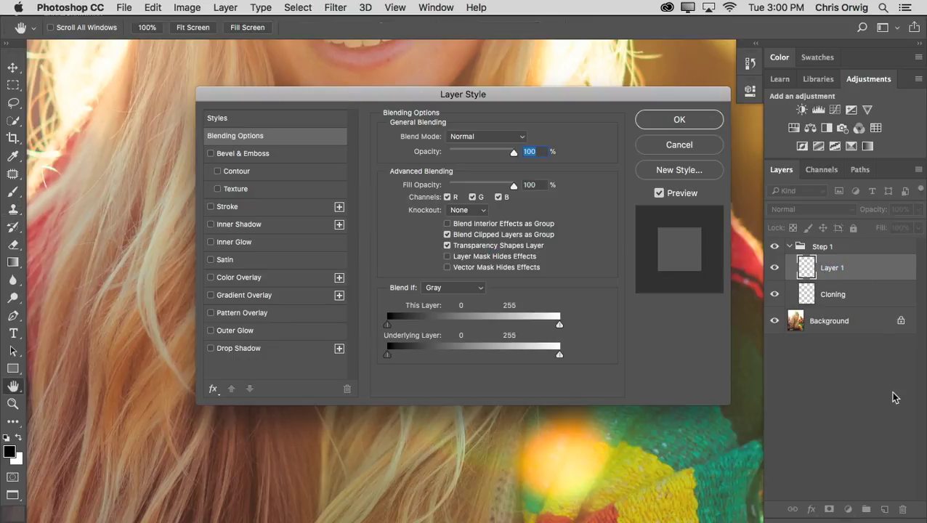
{"action": "left_click", "coordinate": [657, 152]}
{"action": "left_click_drag", "start_coordinate": [836, 267], "coordinate": [900, 509]}
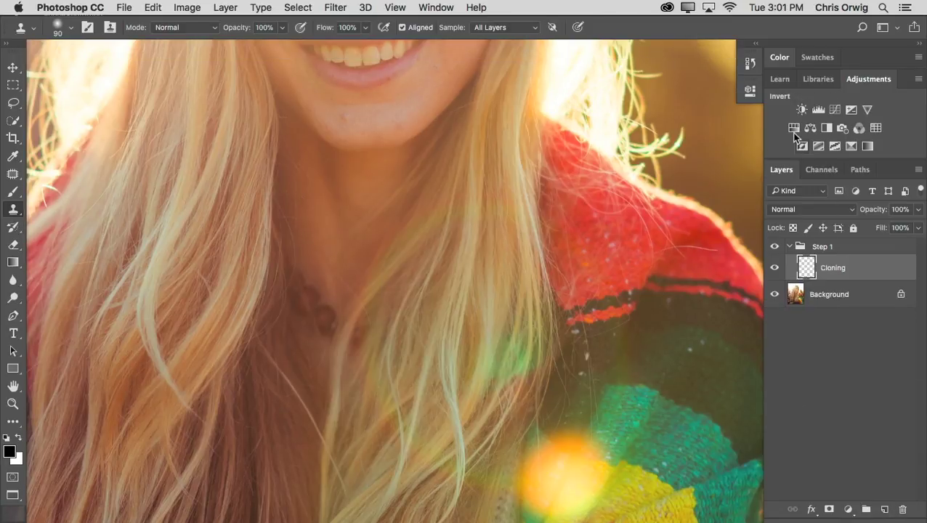
- Add a colorized Hue/Saturation layer and tune it to Hue 50, Saturation 27, Lightness -5
{"action": "left_click", "coordinate": [794, 127]}
{"action": "left_click_drag", "start_coordinate": [455, 291], "coordinate": [427, 264]}
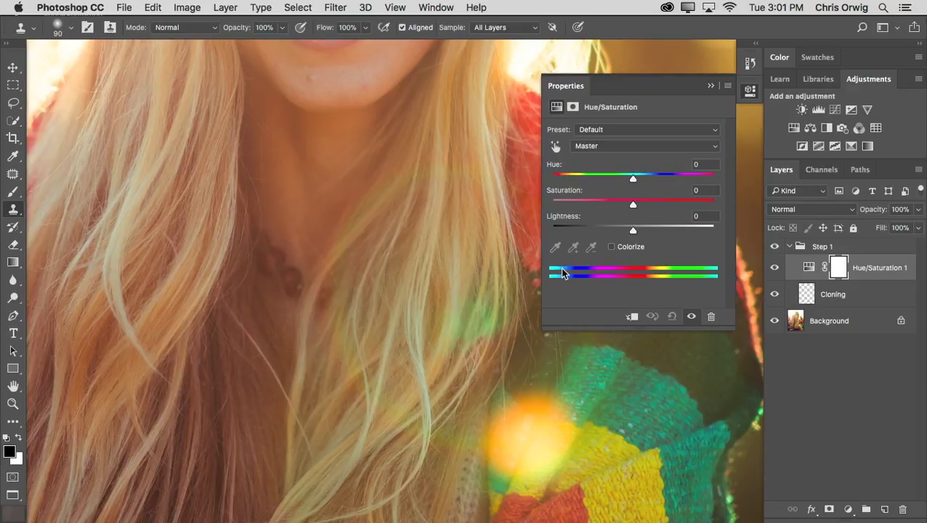
{"action": "left_click", "coordinate": [611, 246]}
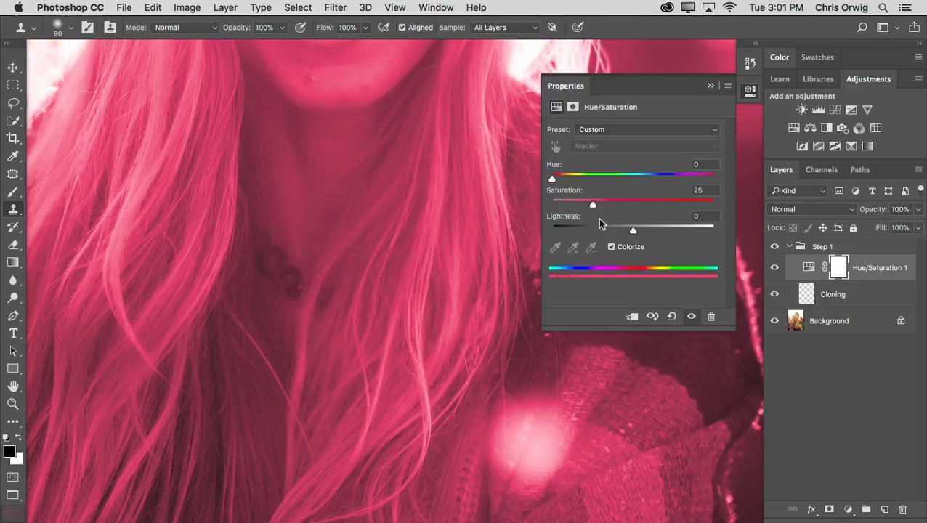
{"action": "left_click_drag", "start_coordinate": [593, 206], "coordinate": [618, 206]}
{"action": "left_click_drag", "start_coordinate": [552, 179], "coordinate": [575, 182]}
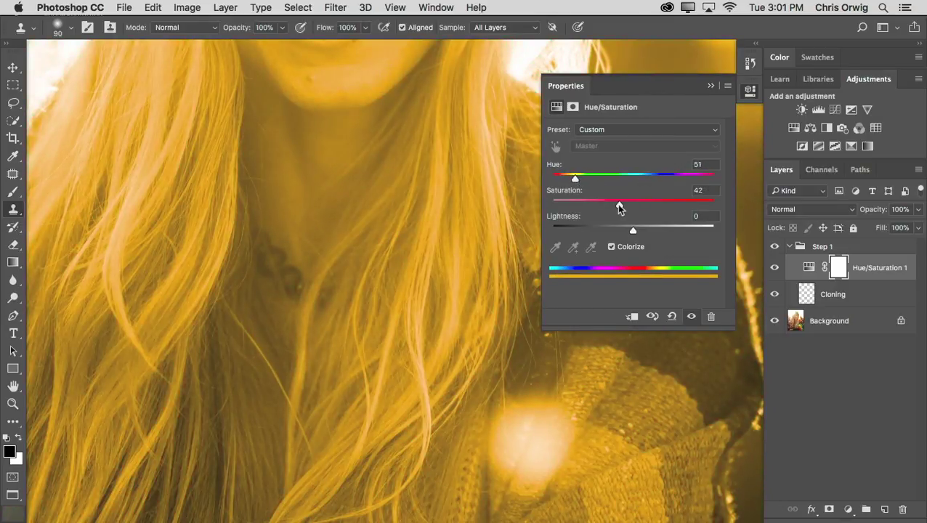
{"action": "left_click_drag", "start_coordinate": [618, 205], "coordinate": [634, 231]}
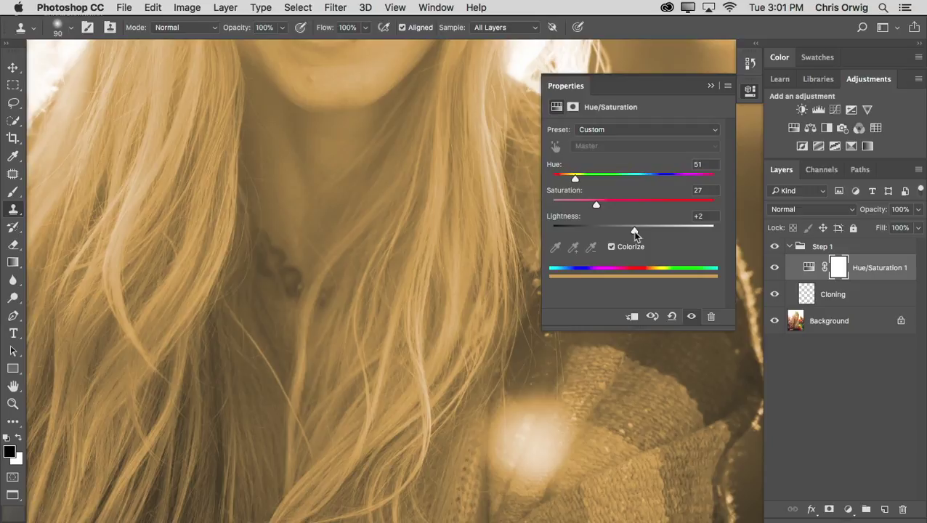
{"action": "left_click_drag", "start_coordinate": [575, 181], "coordinate": [596, 204]}
{"action": "left_click_drag", "start_coordinate": [630, 229], "coordinate": [627, 230]}
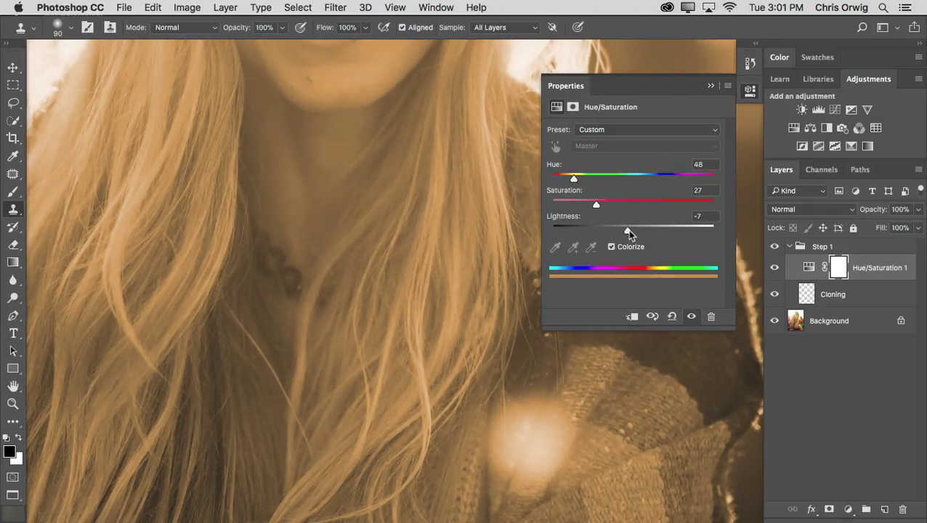
{"action": "left_click_drag", "start_coordinate": [574, 180], "coordinate": [576, 181]}
- Invert the Hue/Saturation mask to black and pick the Brush with white as foreground
{"action": "left_click", "coordinate": [574, 107]}
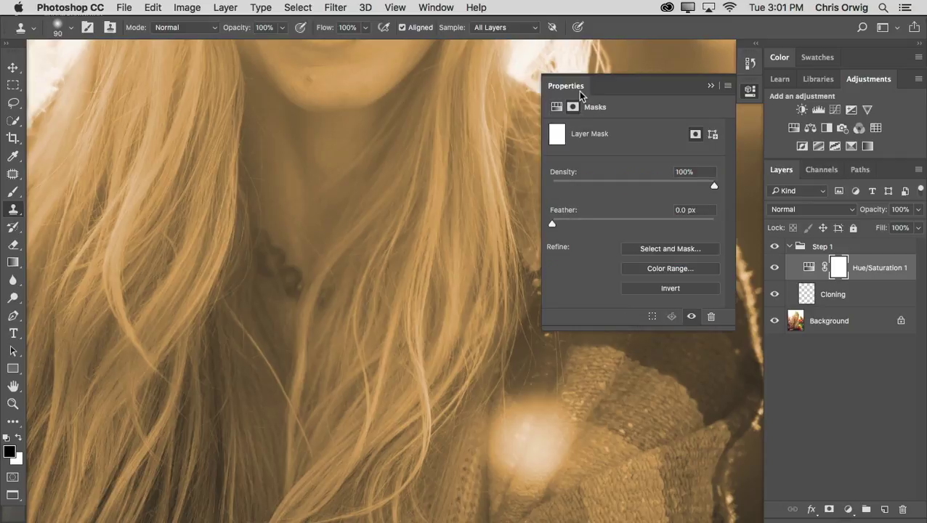
{"action": "left_click", "coordinate": [649, 289]}
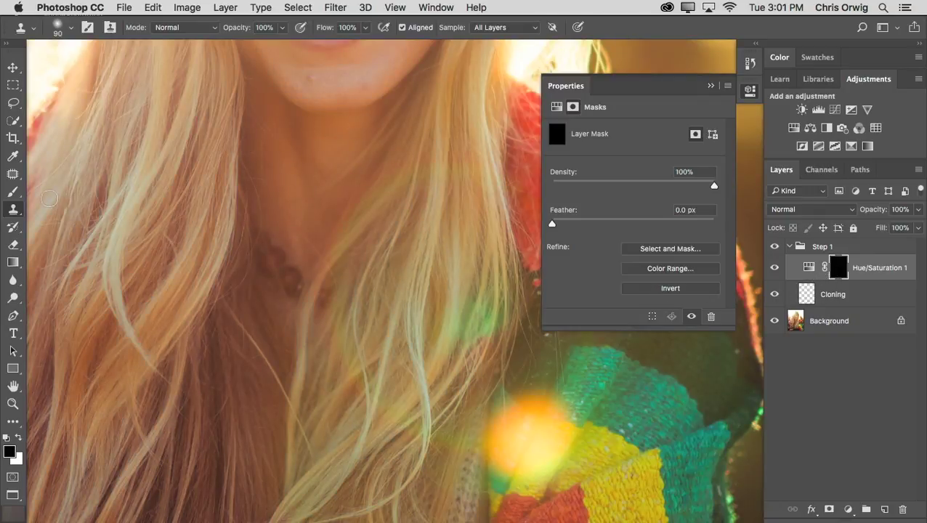
{"action": "left_click", "coordinate": [13, 191]}
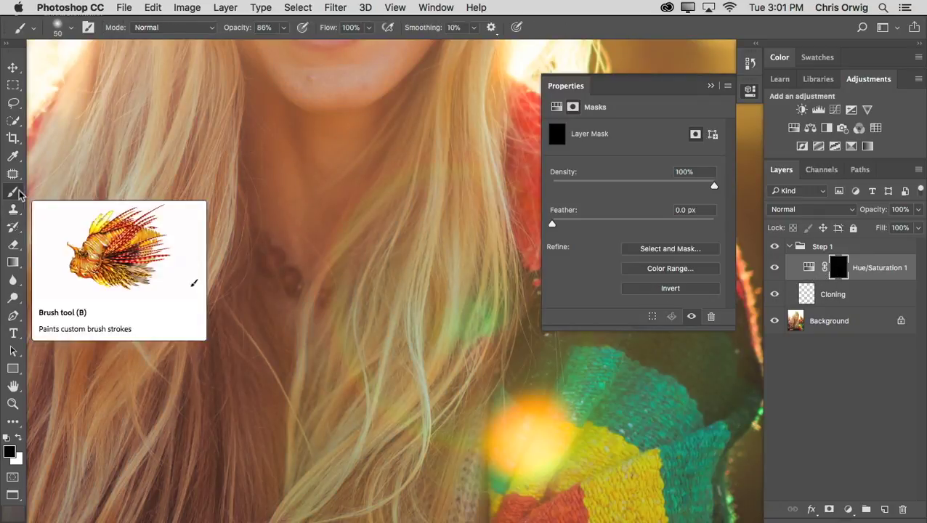
{"action": "left_click", "coordinate": [18, 437]}
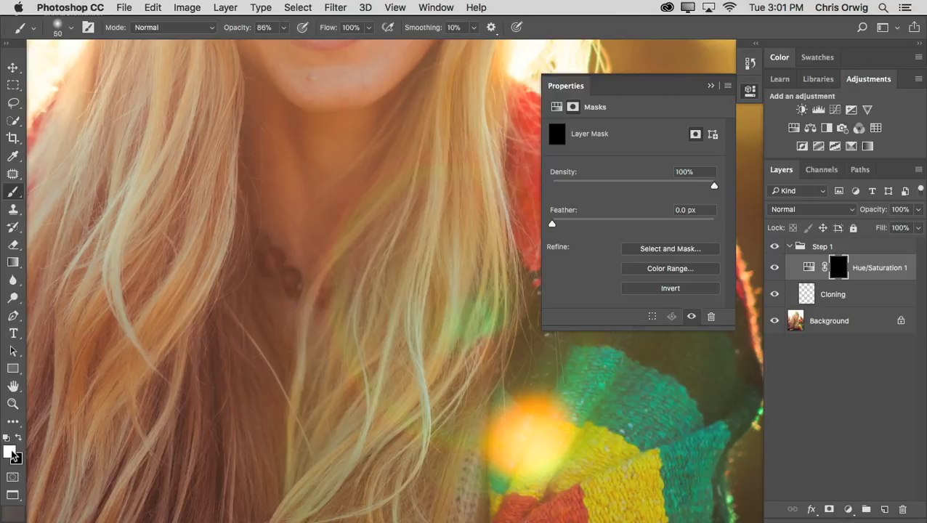
- Set the brush to 0% hardness, 89 px size and 26% opacity
{"action": "left_click", "coordinate": [71, 27]}
{"action": "left_click", "coordinate": [75, 101]}
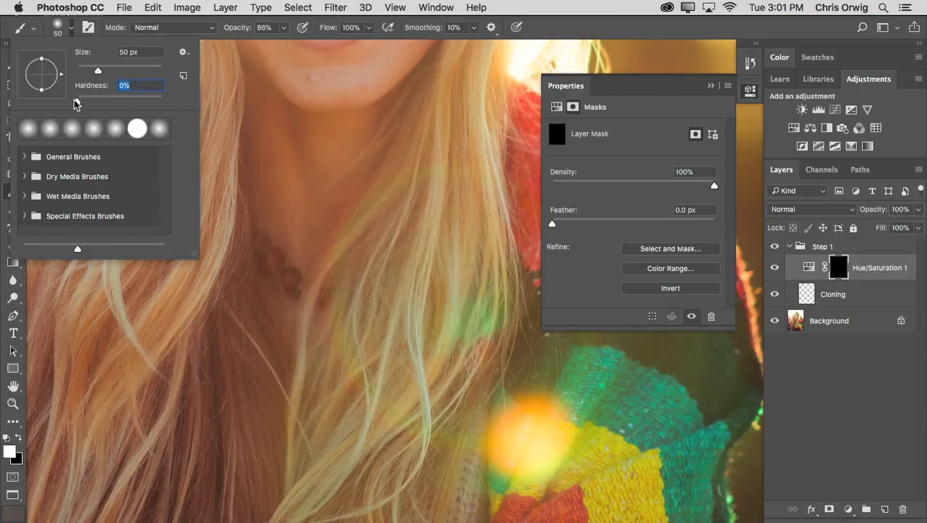
{"action": "left_click_drag", "start_coordinate": [98, 70], "coordinate": [104, 71]}
{"action": "left_click", "coordinate": [285, 29]}
{"action": "left_click_drag", "start_coordinate": [279, 43], "coordinate": [249, 46]}
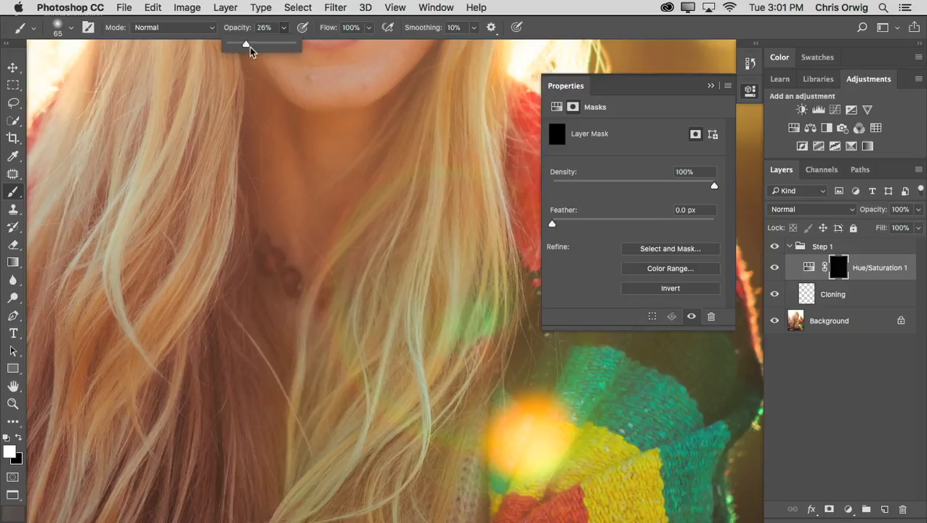
{"action": "left_click", "coordinate": [72, 29]}
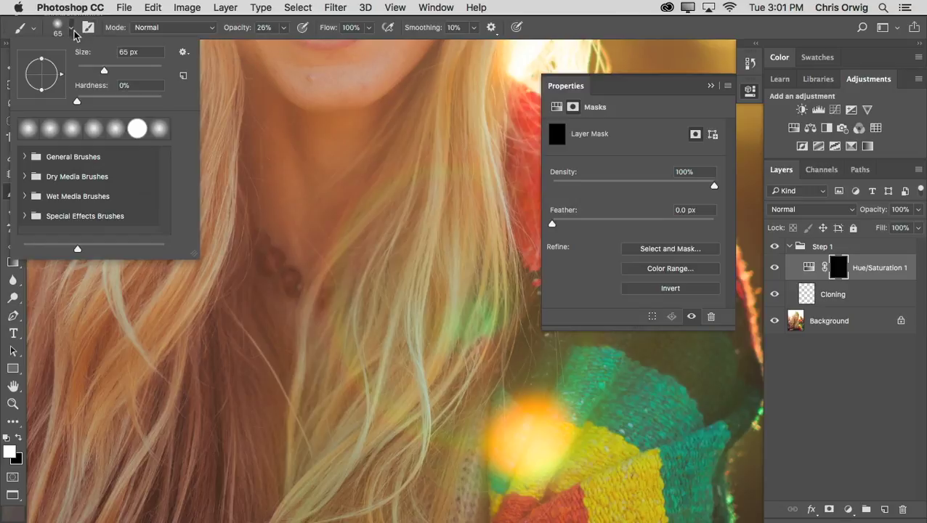
{"action": "left_click_drag", "start_coordinate": [103, 71], "coordinate": [115, 73]}
- Raise the brush opacity to 52% for painting the tint over the greenish hair
{"action": "key", "text": "Return"}
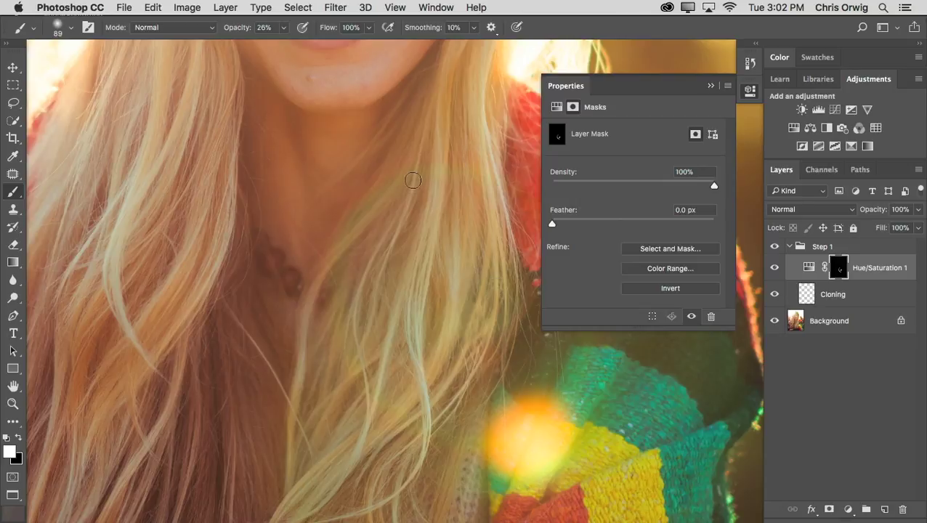
{"action": "left_click", "coordinate": [285, 27]}
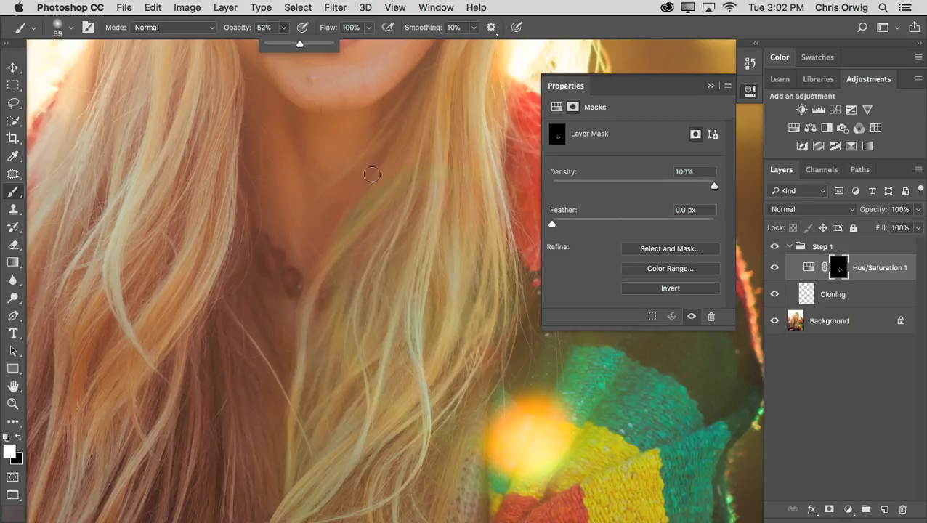
{"action": "left_click", "coordinate": [389, 187]}
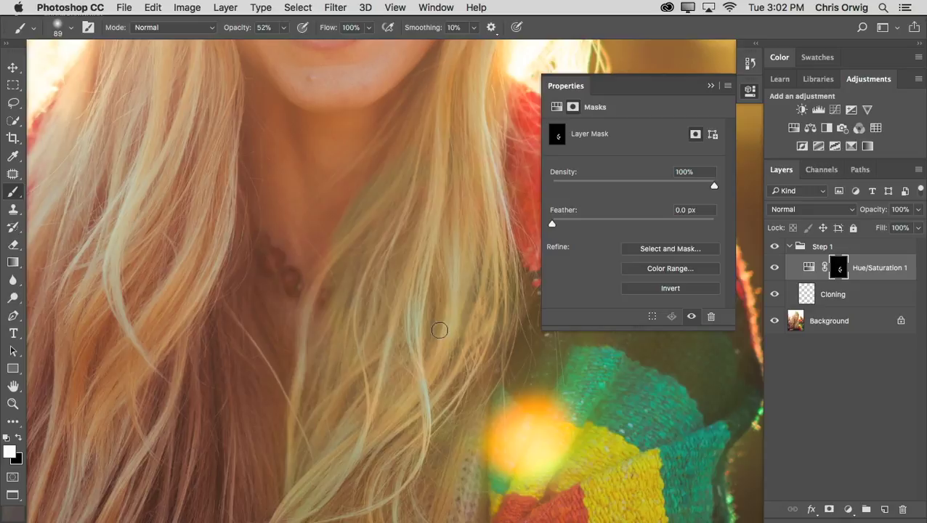
- Toggle Hue/Saturation 1 off and on to compare, then feather its mask to 9.3 px
{"action": "left_click", "coordinate": [774, 268]}
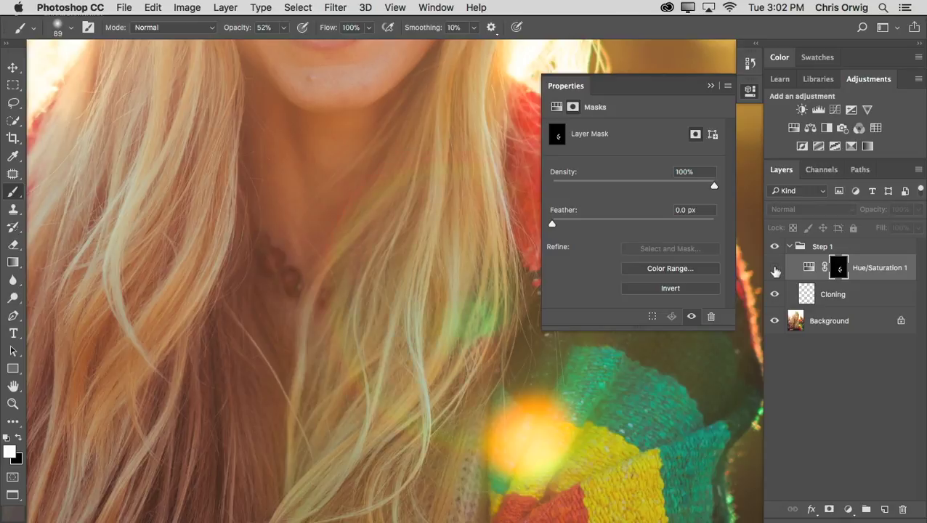
{"action": "left_click", "coordinate": [774, 268]}
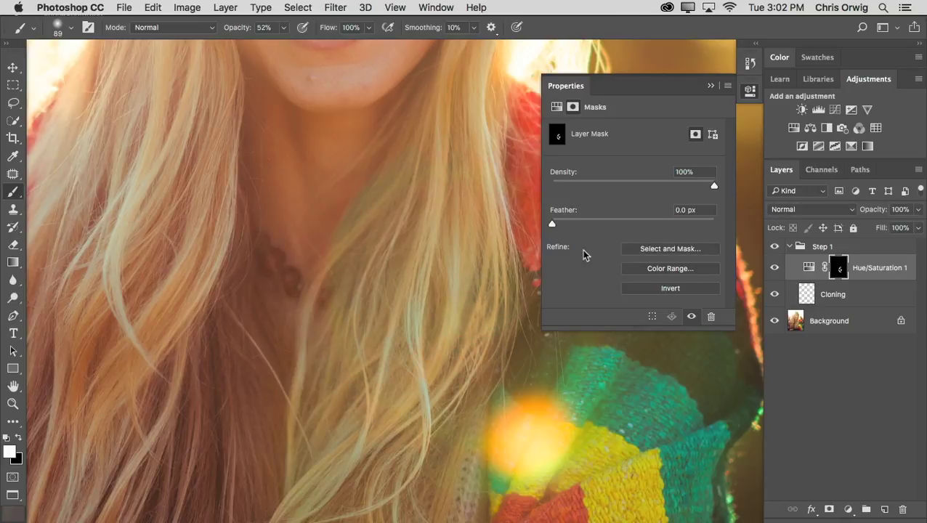
{"action": "left_click_drag", "start_coordinate": [553, 223], "coordinate": [600, 224]}
- Add a Color Balance layer with Red +7 and Magenta -7, then invert its mask to black
{"action": "left_click", "coordinate": [809, 128]}
{"action": "left_click_drag", "start_coordinate": [615, 165], "coordinate": [611, 187]}
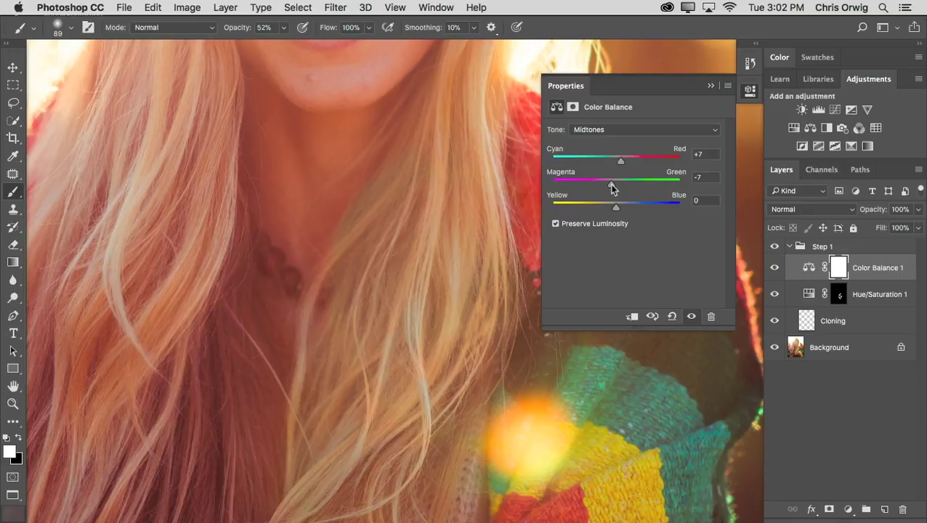
{"action": "left_click", "coordinate": [572, 108]}
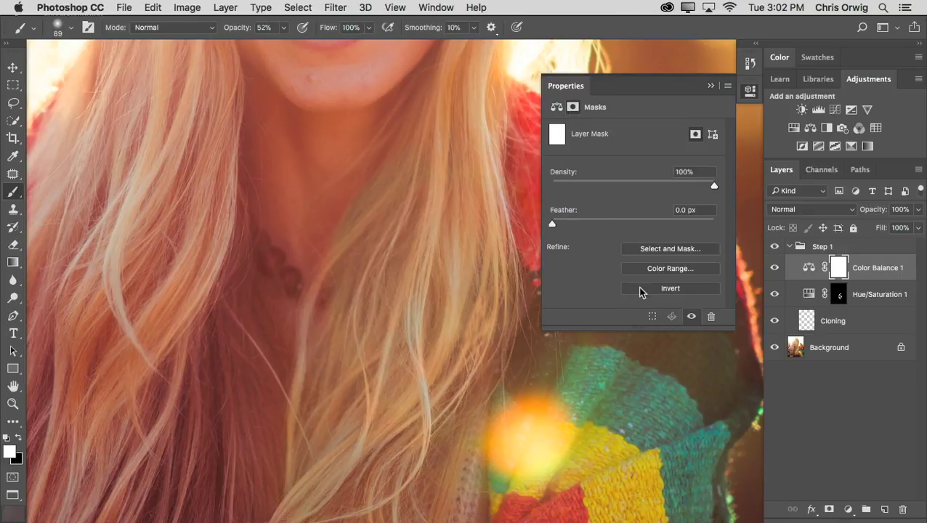
{"action": "left_click", "coordinate": [639, 289]}
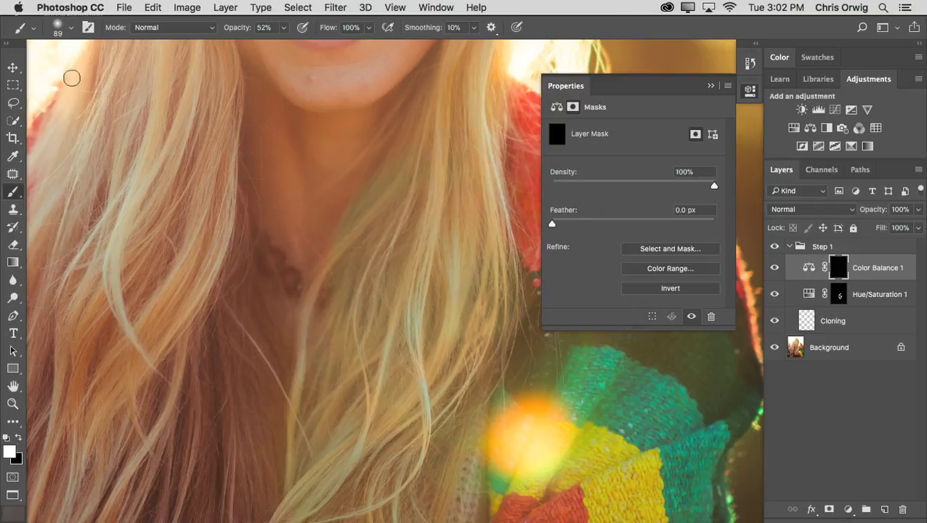
- Set the brush to 150 px at 60% opacity for painting the mask open along the hair
{"action": "left_click", "coordinate": [71, 28]}
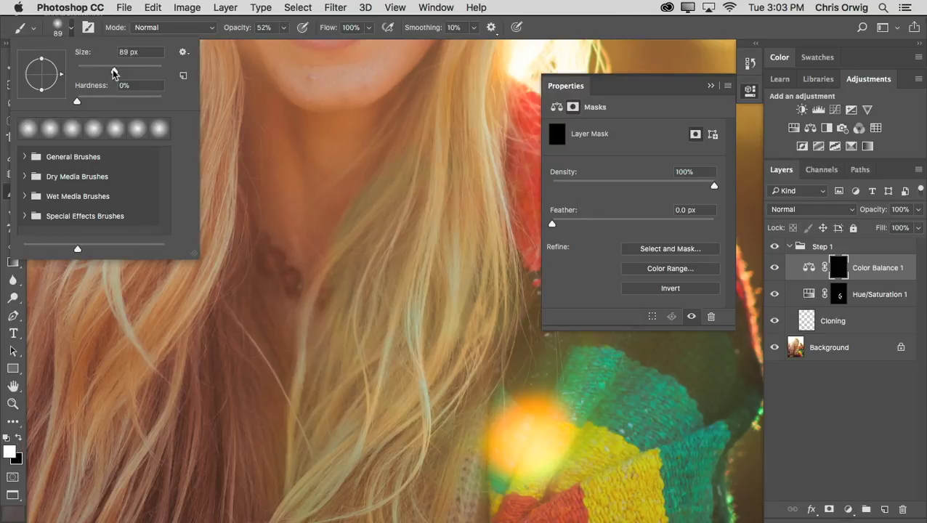
{"action": "left_click_drag", "start_coordinate": [113, 73], "coordinate": [121, 72]}
{"action": "left_click", "coordinate": [284, 28]}
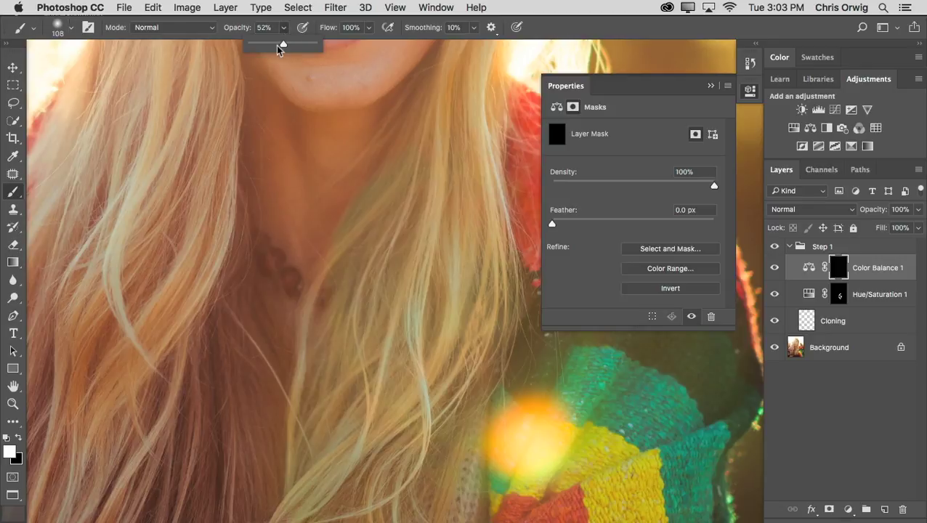
{"action": "left_click", "coordinate": [419, 285]}
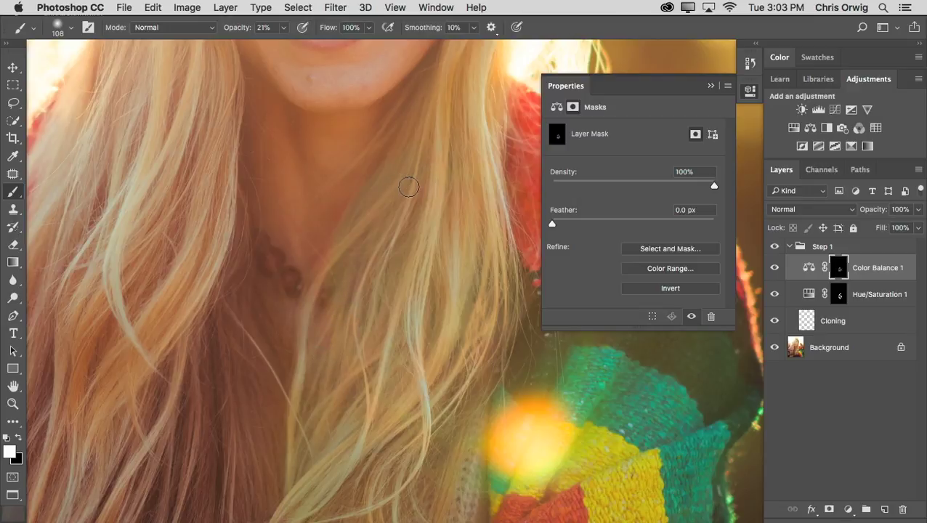
{"action": "key", "text": "bracketright"}
{"action": "key", "text": "bracketright"}
{"action": "key", "text": "0"}
{"action": "key", "text": "6"}
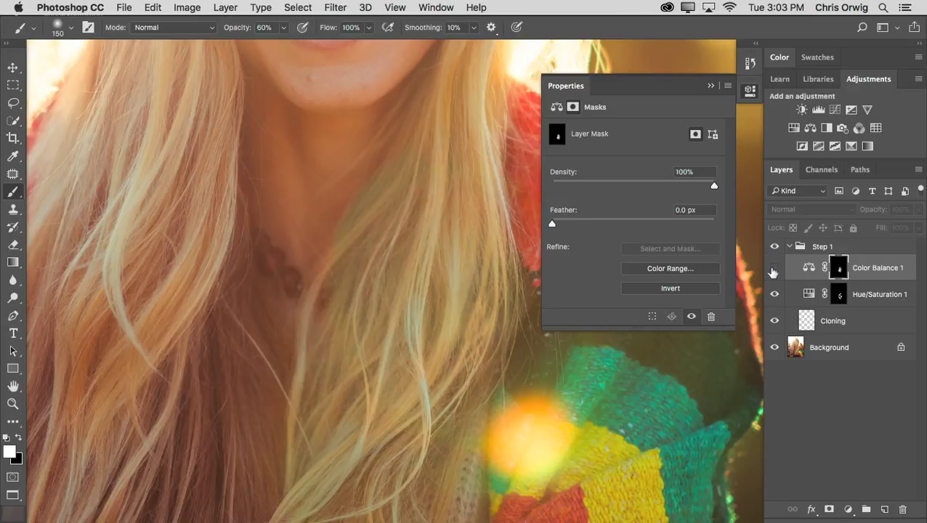
- Feather the Color Balance mask to 26.6 px and lower the layer to 72% opacity
{"action": "left_click_drag", "start_coordinate": [554, 223], "coordinate": [628, 225]}
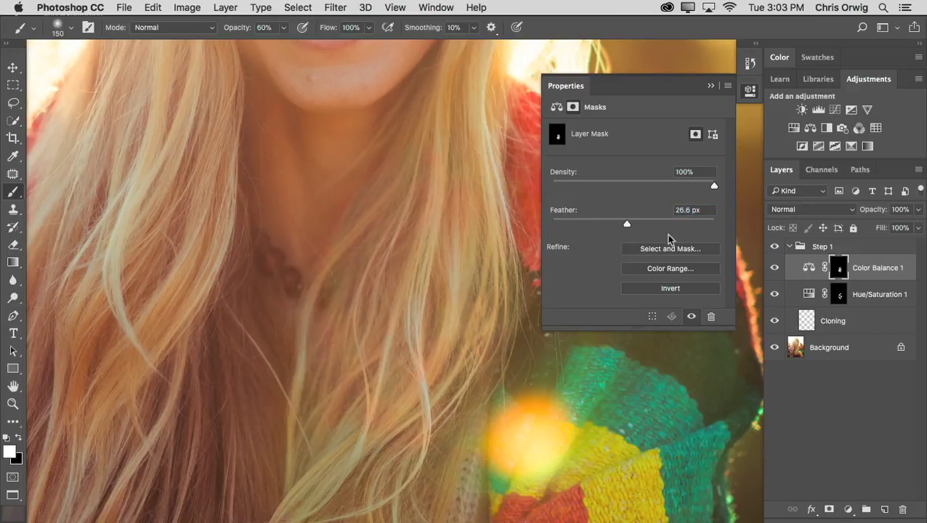
{"action": "left_click", "coordinate": [918, 210]}
{"action": "left_click_drag", "start_coordinate": [915, 229], "coordinate": [902, 228]}
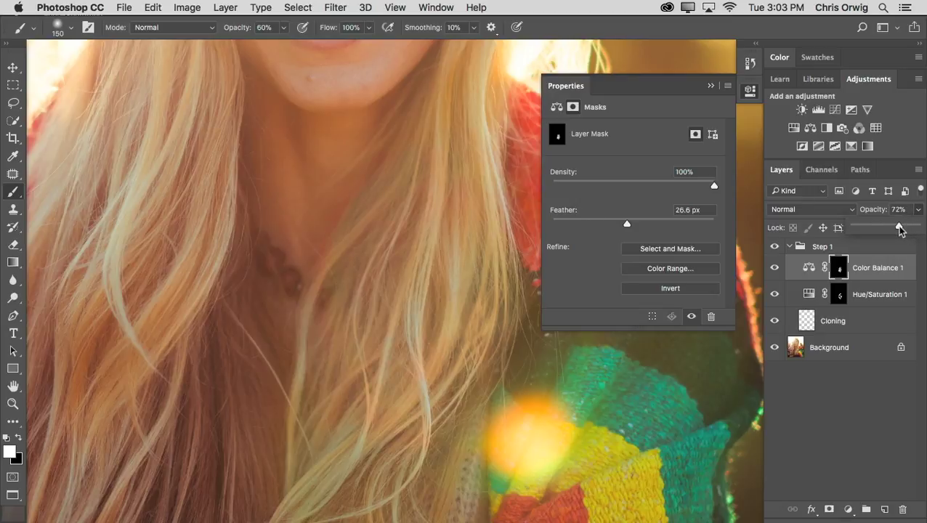
{"action": "key", "text": "super+minus"}
{"action": "key", "text": "super+minus"}
{"action": "key", "text": "super+minus"}
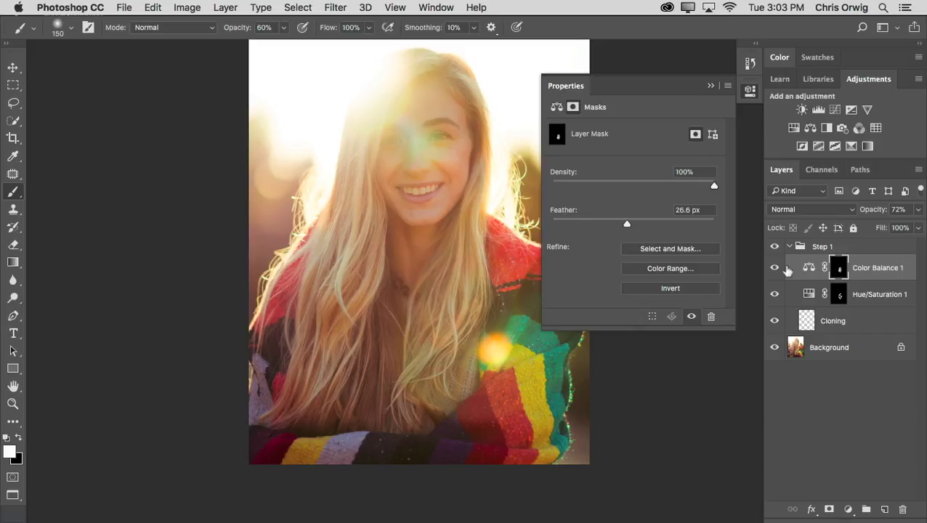
- Toggle the Step 1 group to compare before and after, check both masks, then collapse the group
{"action": "left_click", "coordinate": [775, 247]}
{"action": "left_click", "coordinate": [775, 248]}
{"action": "left_click", "coordinate": [774, 248]}
{"action": "left_click", "coordinate": [774, 248]}
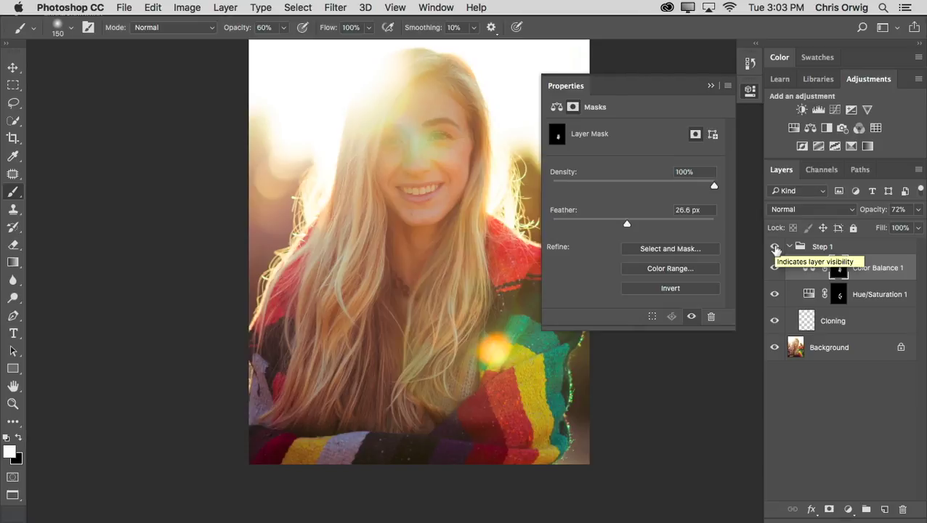
{"action": "left_click", "coordinate": [774, 248]}
{"action": "left_click", "coordinate": [774, 248]}
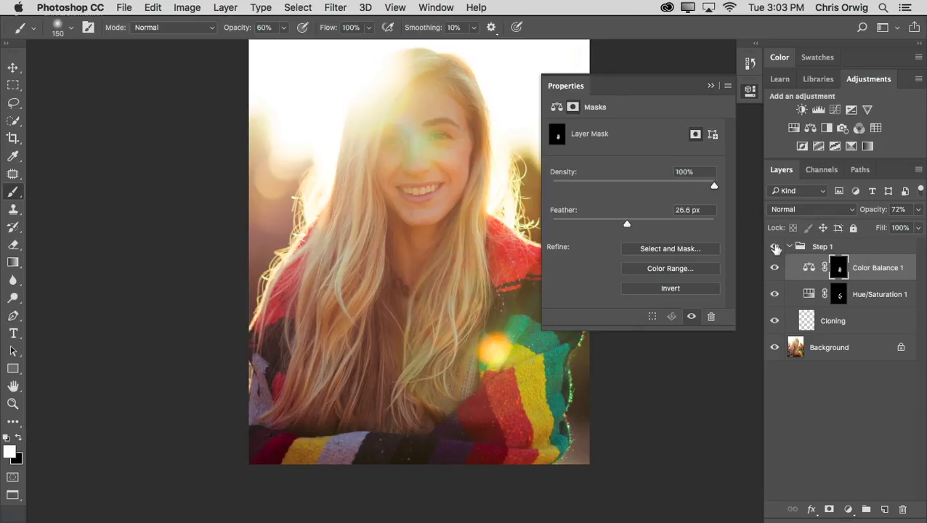
{"action": "left_click", "coordinate": [839, 295]}
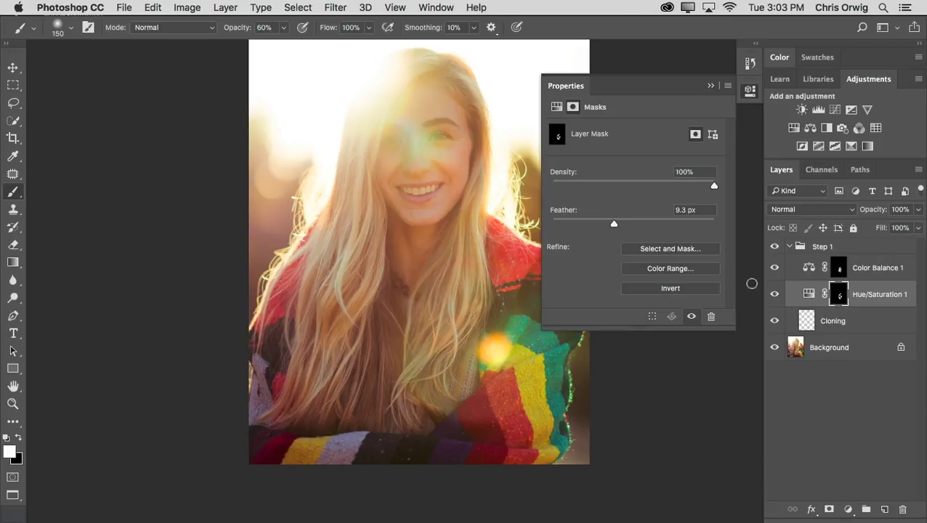
{"action": "left_click", "coordinate": [839, 268]}
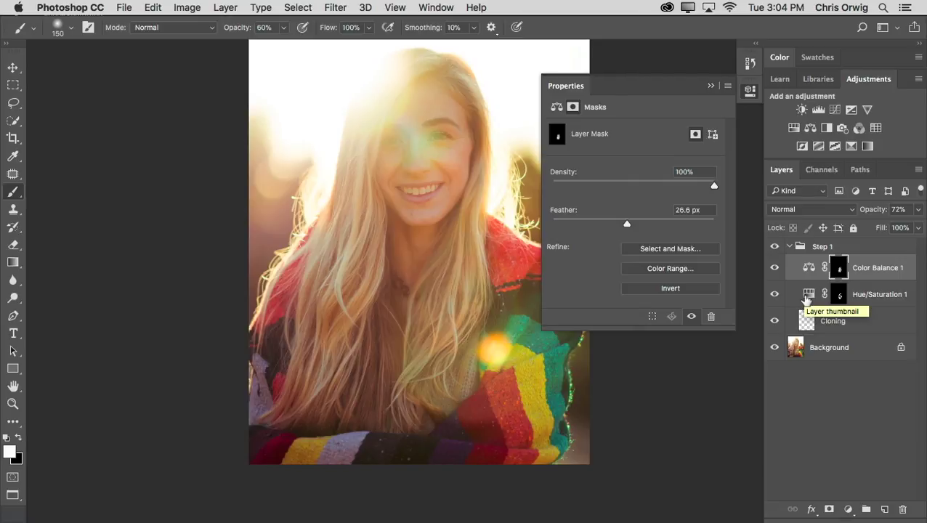
{"action": "left_click", "coordinate": [789, 247]}
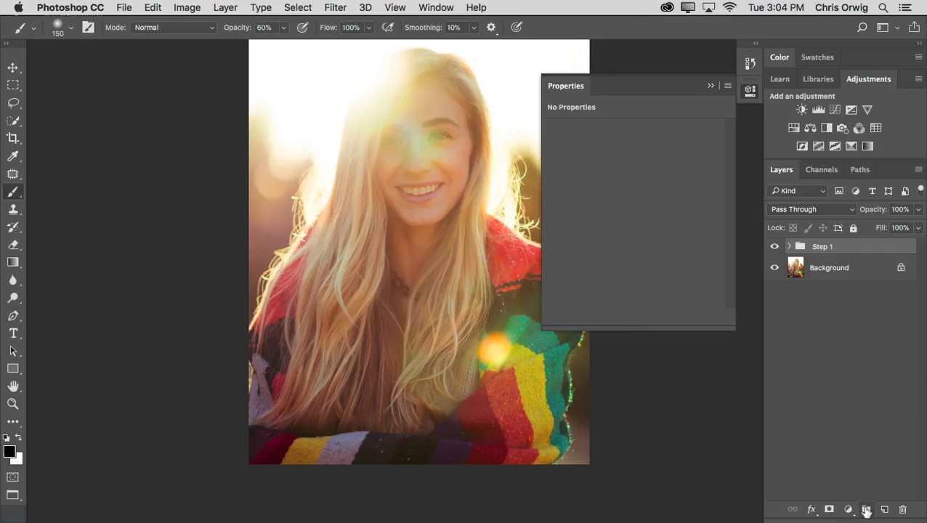
- Create a new layer group named Step 2
{"action": "left_click", "coordinate": [866, 510]}
{"action": "double_click", "coordinate": [828, 246]}
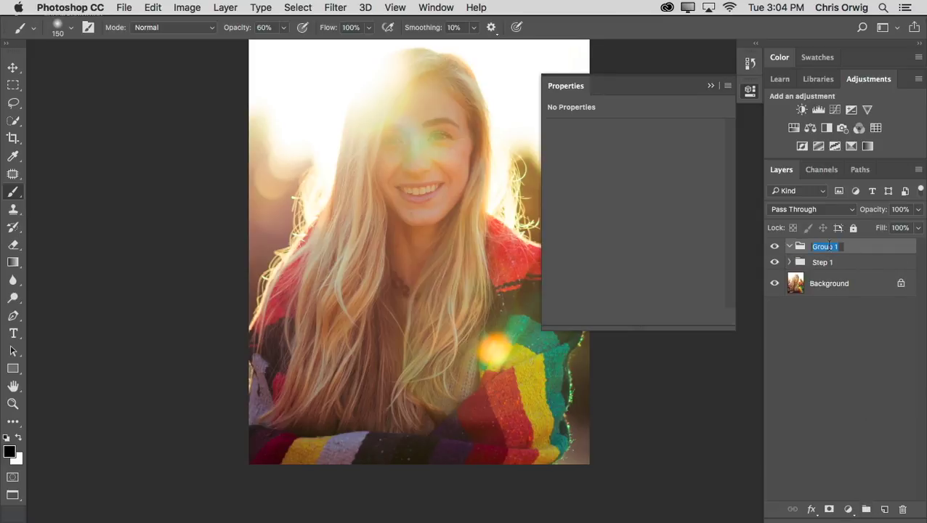
{"action": "type", "text": "Step 2"}
{"action": "key", "text": "Return"}
- Zoom in and centre the view on the orange flare over the striped scarf, closing the Properties panel
{"action": "key", "text": "super+equal"}
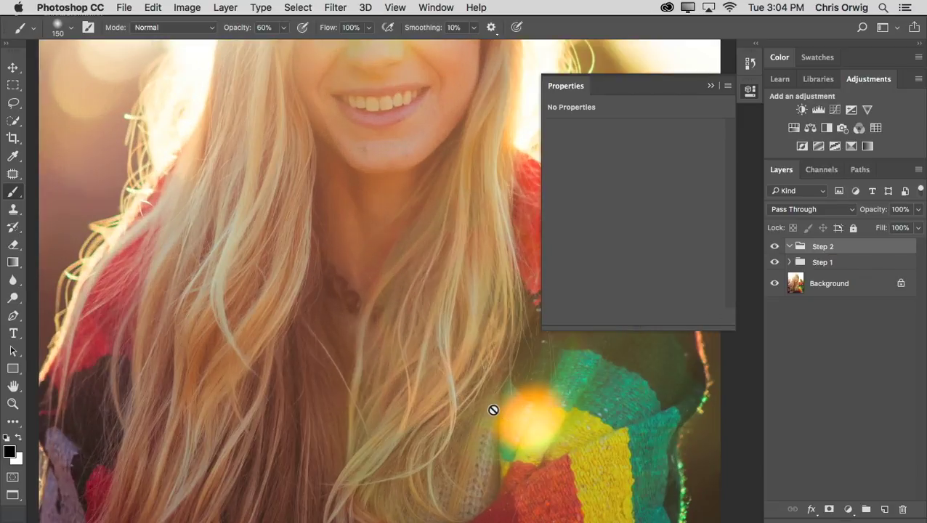
{"action": "mouse_move", "coordinate": [493, 408]}
{"action": "left_mouse_down"}
{"action": "mouse_move", "coordinate": [390, 314]}
{"action": "mouse_move", "coordinate": [387, 200]}
{"action": "left_mouse_up"}
{"action": "key", "text": "super+equal"}
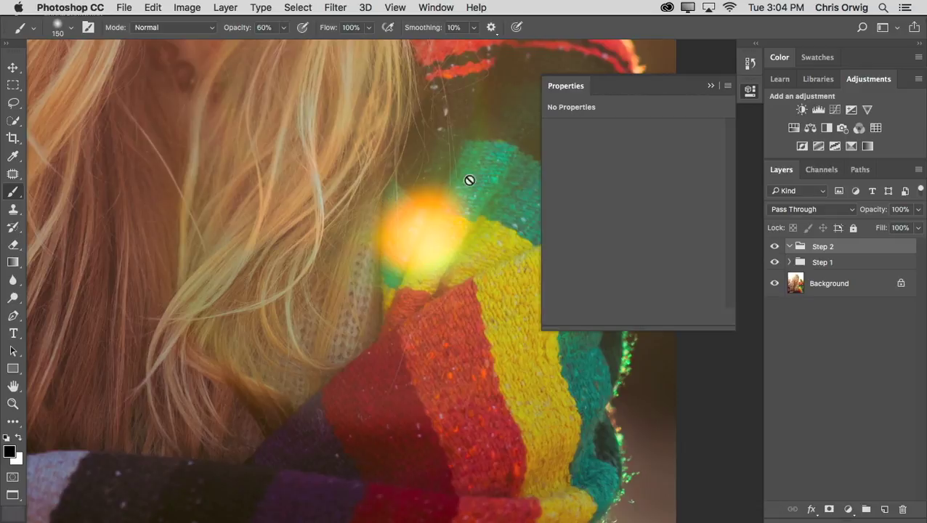
{"action": "left_click", "coordinate": [711, 86]}
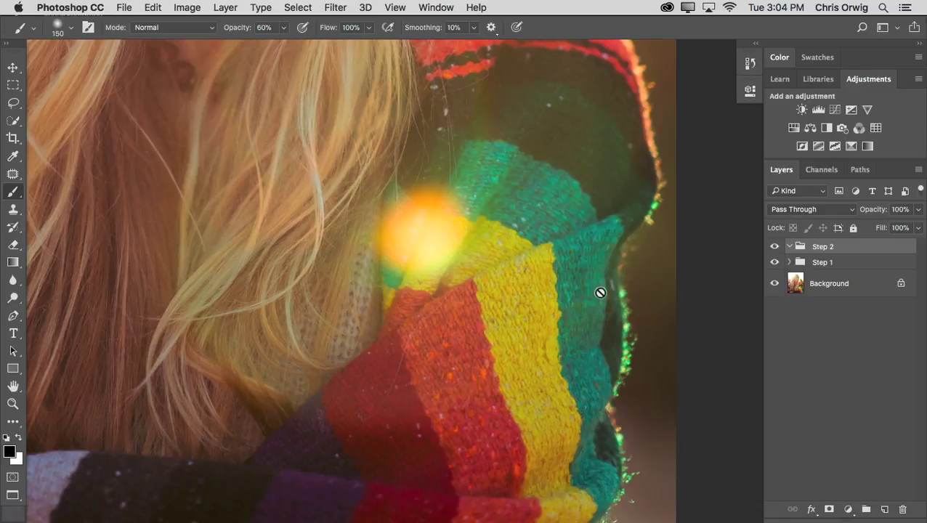
{"action": "left_click_drag", "start_coordinate": [581, 296], "coordinate": [615, 275]}
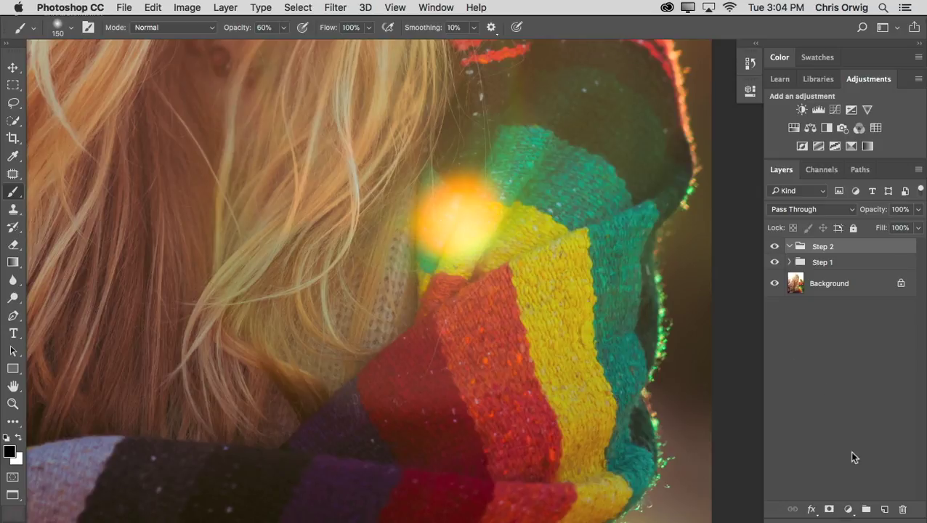
- Add a new empty layer named Cloning inside the Step 2 group
{"action": "left_click", "coordinate": [883, 509]}
{"action": "double_click", "coordinate": [834, 268]}
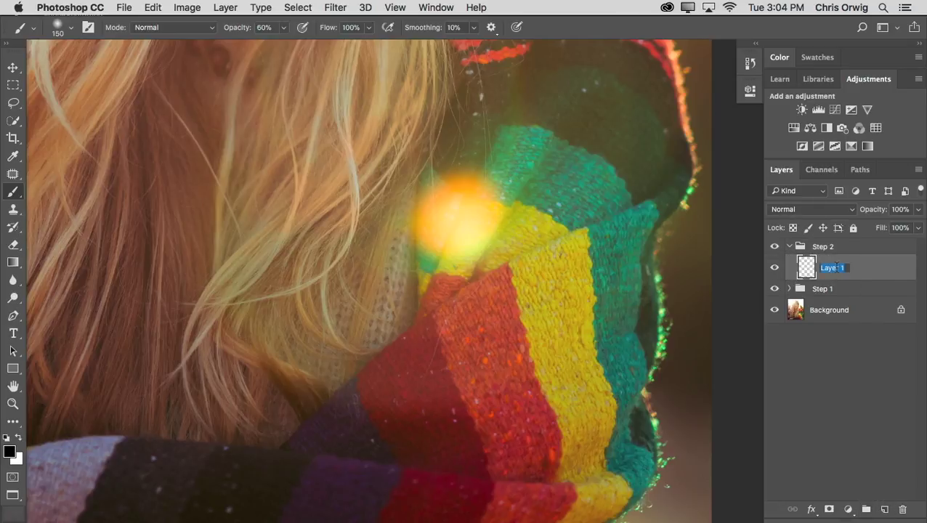
{"action": "type", "text": "Cloning"}
{"action": "key", "text": "Return"}
- With the Clone Stamp sampling the scarf, paint red, yellow and teal stripes over the hair
{"action": "key", "text": "s"}
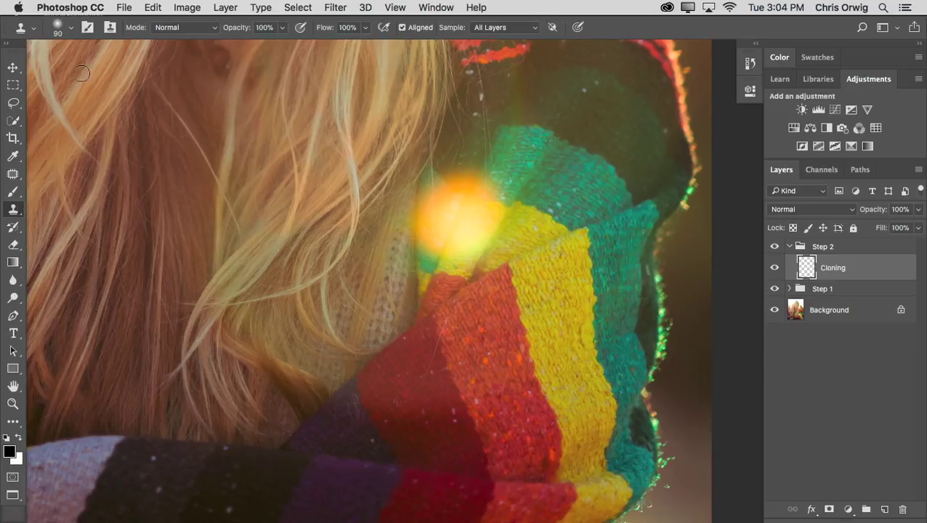
{"action": "left_click", "coordinate": [71, 29]}
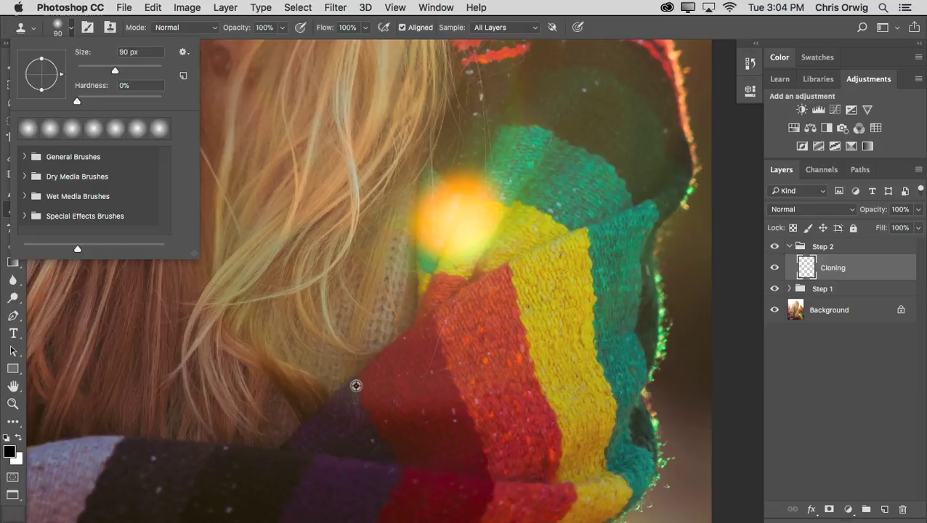
{"action": "left_click", "coordinate": [354, 384]}
{"action": "left_click", "coordinate": [351, 384], "text": "alt"}
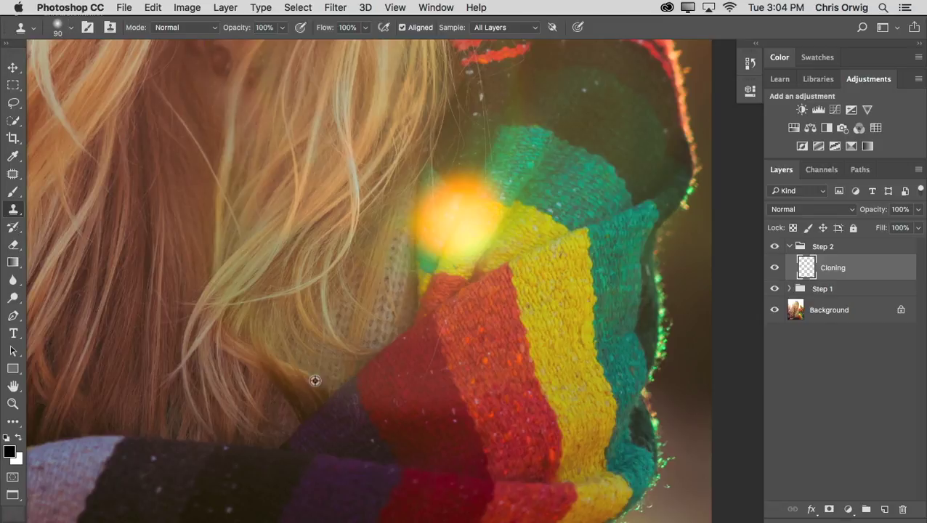
{"action": "mouse_move", "coordinate": [151, 337]}
{"action": "left_mouse_down"}
{"action": "mouse_move", "coordinate": [190, 314]}
{"action": "mouse_move", "coordinate": [146, 333]}
{"action": "mouse_move", "coordinate": [190, 297]}
{"action": "mouse_move", "coordinate": [141, 334]}
{"action": "left_mouse_up"}
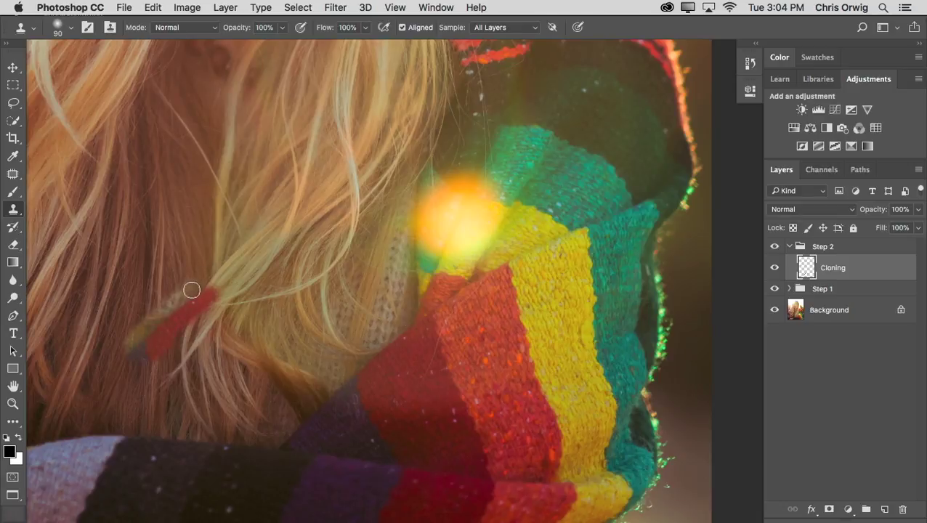
{"action": "key", "text": "bracketright"}
{"action": "key", "text": "bracketright"}
{"action": "left_click_drag", "start_coordinate": [195, 299], "coordinate": [308, 232]}
{"action": "mouse_move", "coordinate": [255, 282]}
{"action": "left_mouse_down"}
{"action": "mouse_move", "coordinate": [153, 347]}
{"action": "mouse_move", "coordinate": [257, 305]}
{"action": "mouse_move", "coordinate": [190, 348]}
{"action": "mouse_move", "coordinate": [245, 345]}
{"action": "left_mouse_up"}
{"action": "mouse_move", "coordinate": [309, 297]}
{"action": "left_mouse_down"}
{"action": "mouse_move", "coordinate": [383, 287]}
{"action": "mouse_move", "coordinate": [374, 292]}
{"action": "mouse_move", "coordinate": [434, 261]}
{"action": "mouse_move", "coordinate": [410, 256]}
{"action": "mouse_move", "coordinate": [452, 244]}
{"action": "mouse_move", "coordinate": [446, 233]}
{"action": "mouse_move", "coordinate": [469, 219]}
{"action": "mouse_move", "coordinate": [431, 231]}
{"action": "mouse_move", "coordinate": [492, 203]}
{"action": "mouse_move", "coordinate": [481, 203]}
{"action": "mouse_move", "coordinate": [492, 185]}
{"action": "mouse_move", "coordinate": [473, 175]}
{"action": "mouse_move", "coordinate": [421, 213]}
{"action": "mouse_move", "coordinate": [413, 190]}
{"action": "mouse_move", "coordinate": [374, 210]}
{"action": "mouse_move", "coordinate": [355, 263]}
{"action": "mouse_move", "coordinate": [385, 248]}
{"action": "mouse_move", "coordinate": [349, 253]}
{"action": "mouse_move", "coordinate": [312, 235]}
{"action": "mouse_move", "coordinate": [340, 258]}
{"action": "mouse_move", "coordinate": [318, 249]}
{"action": "mouse_move", "coordinate": [335, 232]}
{"action": "mouse_move", "coordinate": [321, 229]}
{"action": "mouse_move", "coordinate": [408, 183]}
{"action": "mouse_move", "coordinate": [331, 214]}
{"action": "mouse_move", "coordinate": [467, 145]}
{"action": "mouse_move", "coordinate": [361, 180]}
{"action": "mouse_move", "coordinate": [460, 141]}
{"action": "mouse_move", "coordinate": [394, 174]}
{"action": "mouse_move", "coordinate": [424, 143]}
{"action": "mouse_move", "coordinate": [383, 162]}
{"action": "mouse_move", "coordinate": [400, 149]}
{"action": "mouse_move", "coordinate": [339, 180]}
{"action": "mouse_move", "coordinate": [387, 151]}
{"action": "mouse_move", "coordinate": [264, 238]}
{"action": "left_mouse_up"}
- With a smaller clone brush, extend the copied scarf's edges and red tip and fill the beige gap
{"action": "key", "text": "bracketleft"}
{"action": "key", "text": "bracketleft"}
{"action": "key", "text": "bracketleft"}
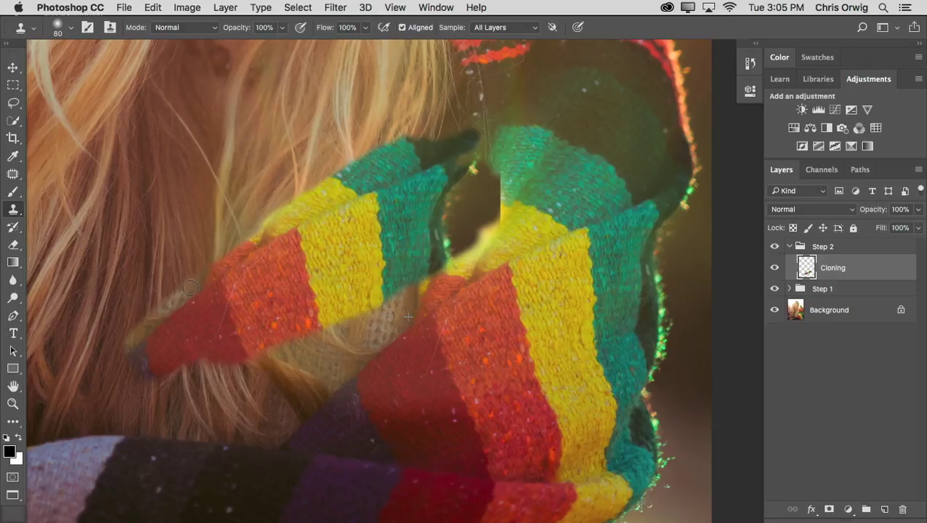
{"action": "mouse_move", "coordinate": [232, 254]}
{"action": "left_mouse_down"}
{"action": "mouse_move", "coordinate": [390, 146]}
{"action": "mouse_move", "coordinate": [354, 153]}
{"action": "mouse_move", "coordinate": [378, 134]}
{"action": "mouse_move", "coordinate": [361, 136]}
{"action": "mouse_move", "coordinate": [405, 109]}
{"action": "mouse_move", "coordinate": [400, 148]}
{"action": "mouse_move", "coordinate": [427, 143]}
{"action": "mouse_move", "coordinate": [427, 158]}
{"action": "mouse_move", "coordinate": [451, 163]}
{"action": "mouse_move", "coordinate": [407, 180]}
{"action": "mouse_move", "coordinate": [452, 106]}
{"action": "mouse_move", "coordinate": [397, 103]}
{"action": "mouse_move", "coordinate": [361, 132]}
{"action": "mouse_move", "coordinate": [413, 133]}
{"action": "mouse_move", "coordinate": [376, 141]}
{"action": "mouse_move", "coordinate": [297, 192]}
{"action": "mouse_move", "coordinate": [138, 336]}
{"action": "left_mouse_up"}
{"action": "mouse_move", "coordinate": [209, 304]}
{"action": "left_mouse_down"}
{"action": "mouse_move", "coordinate": [135, 367]}
{"action": "mouse_move", "coordinate": [218, 366]}
{"action": "mouse_move", "coordinate": [239, 385]}
{"action": "left_mouse_up"}
{"action": "mouse_move", "coordinate": [333, 312]}
{"action": "left_mouse_down"}
{"action": "mouse_move", "coordinate": [350, 327]}
{"action": "mouse_move", "coordinate": [440, 270]}
{"action": "mouse_move", "coordinate": [278, 384]}
{"action": "mouse_move", "coordinate": [253, 373]}
{"action": "mouse_move", "coordinate": [279, 353]}
{"action": "mouse_move", "coordinate": [212, 388]}
{"action": "mouse_move", "coordinate": [247, 394]}
{"action": "mouse_move", "coordinate": [403, 322]}
{"action": "mouse_move", "coordinate": [429, 297]}
{"action": "left_mouse_up"}
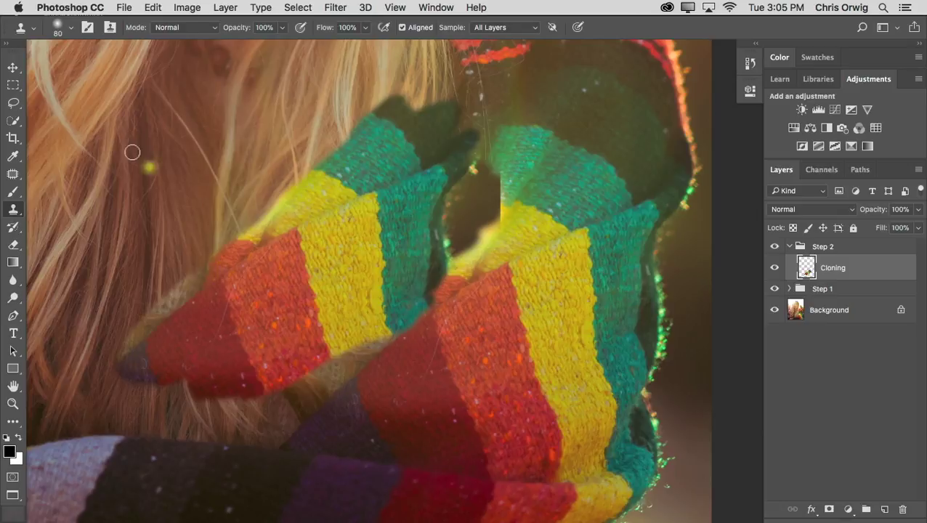
{"action": "left_click", "coordinate": [14, 69]}
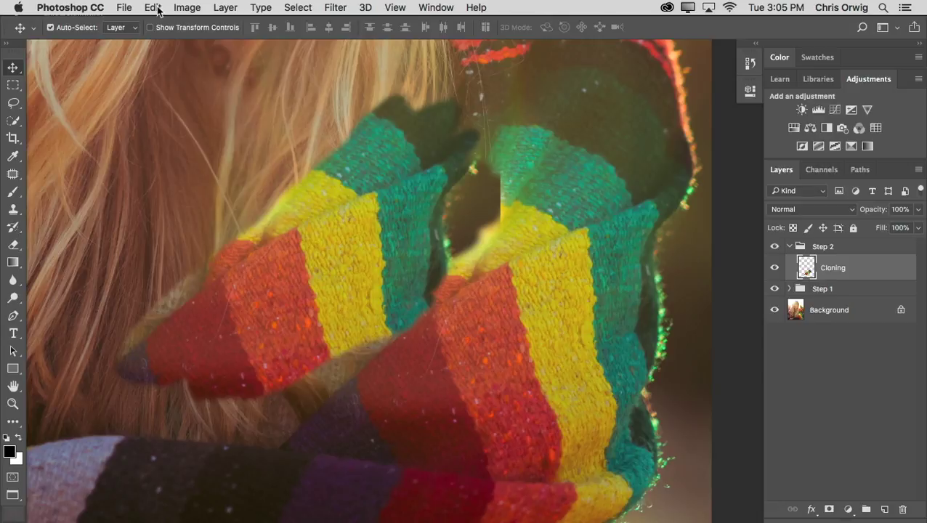
- Free-transform the cloned patch over the scarf flare, rotating it about −30.61° to match the knit bands
{"action": "left_click", "coordinate": [158, 9]}
{"action": "mouse_move", "coordinate": [228, 312]}
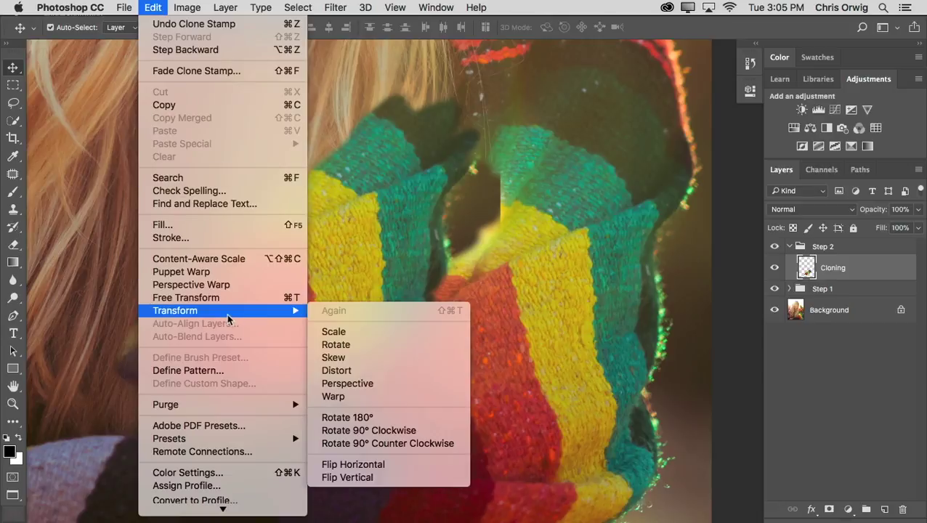
{"action": "left_click", "coordinate": [228, 298]}
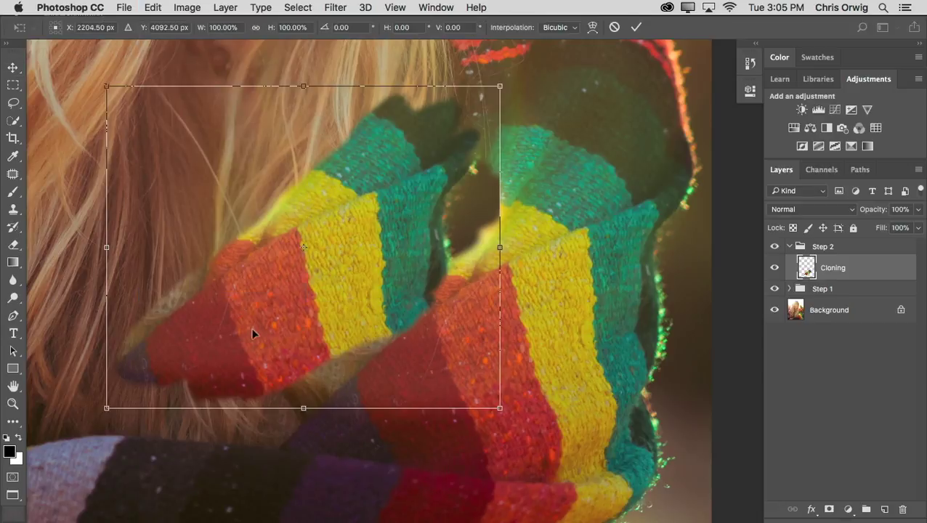
{"action": "mouse_move", "coordinate": [252, 331]}
{"action": "left_mouse_down"}
{"action": "mouse_move", "coordinate": [355, 354]}
{"action": "mouse_move", "coordinate": [507, 350]}
{"action": "mouse_move", "coordinate": [451, 348]}
{"action": "mouse_move", "coordinate": [455, 355]}
{"action": "left_mouse_up"}
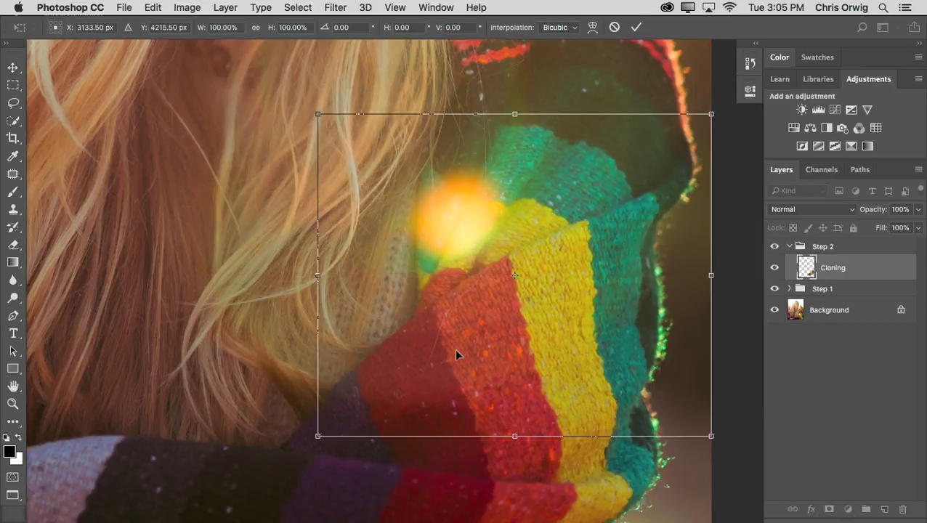
{"action": "key", "text": "Down"}
{"action": "key", "text": "Down"}
{"action": "key", "text": "Down"}
{"action": "key", "text": "Down"}
{"action": "key", "text": "Down"}
{"action": "key", "text": "Down"}
{"action": "key", "text": "Down"}
{"action": "key", "text": "Down"}
{"action": "key", "text": "Down"}
{"action": "key", "text": "Down"}
{"action": "key", "text": "Down"}
{"action": "key", "text": "Down"}
{"action": "key", "text": "Down"}
{"action": "key", "text": "Down"}
{"action": "key", "text": "Down"}
{"action": "key", "text": "Down"}
{"action": "key", "text": "Down"}
{"action": "key", "text": "Down"}
{"action": "key", "text": "Down"}
{"action": "key", "text": "Down"}
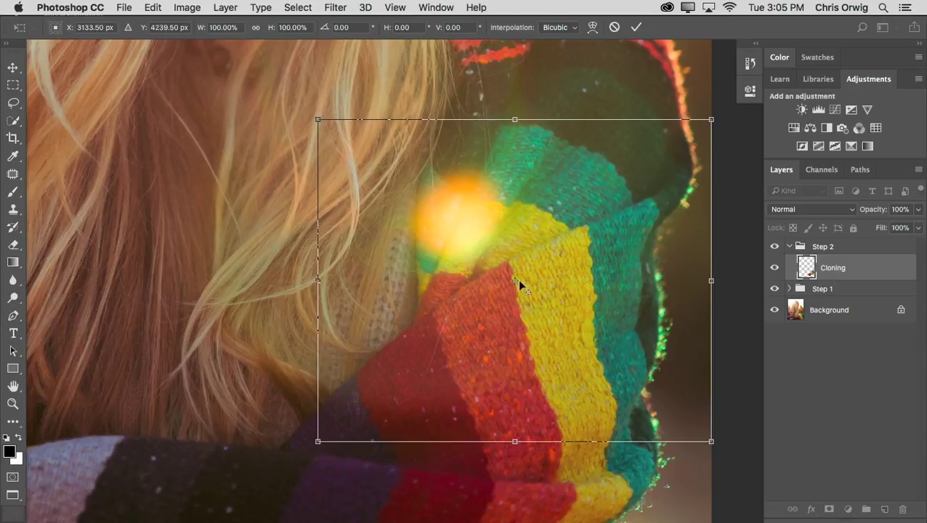
{"action": "left_click_drag", "start_coordinate": [515, 282], "coordinate": [328, 402]}
{"action": "left_click_drag", "start_coordinate": [718, 110], "coordinate": [491, 100]}
{"action": "left_click_drag", "start_coordinate": [441, 370], "coordinate": [424, 384]}
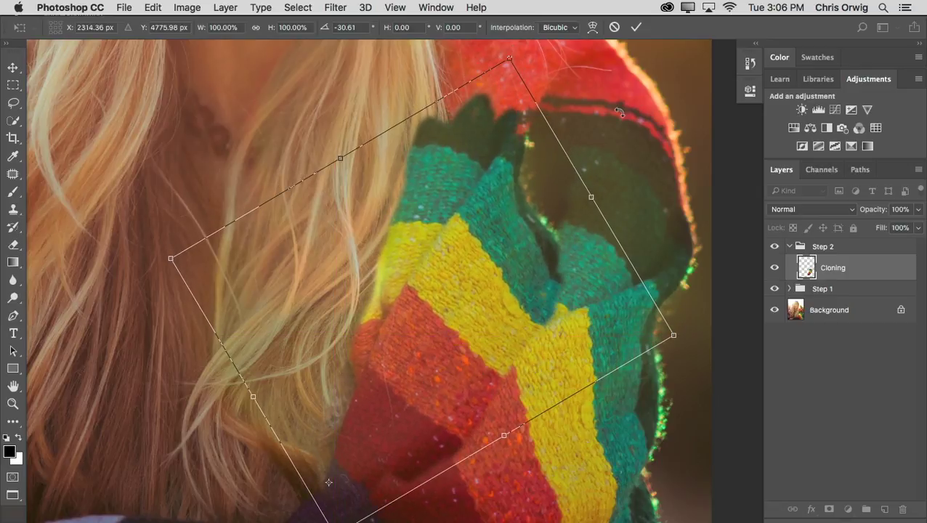
- Warp the patch's edges and corners to follow the scarf's curving bands, then commit the transform
{"action": "left_click", "coordinate": [592, 27]}
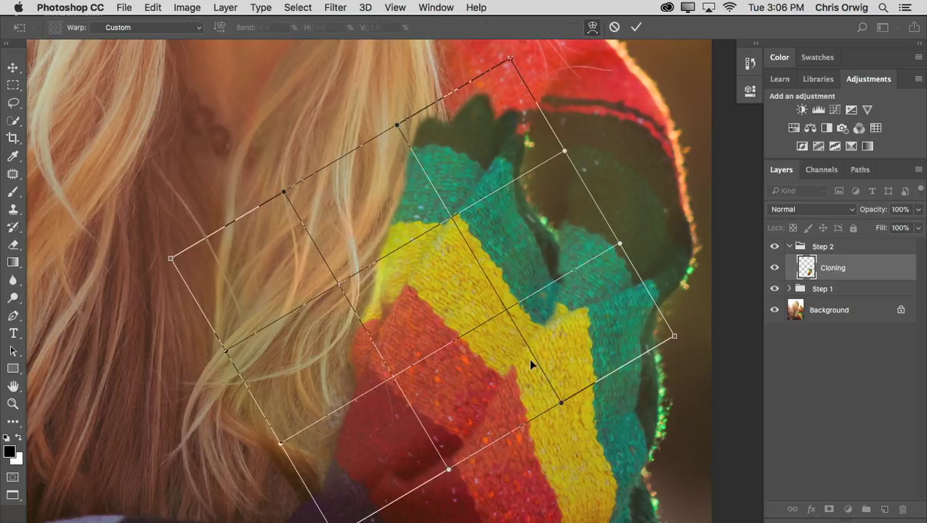
{"action": "left_click_drag", "start_coordinate": [530, 357], "coordinate": [549, 352]}
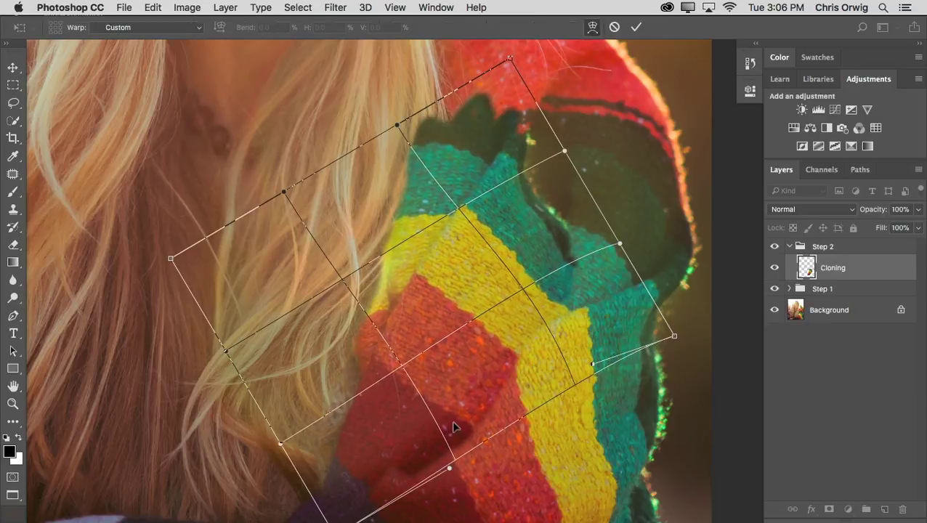
{"action": "left_click_drag", "start_coordinate": [454, 427], "coordinate": [365, 309]}
{"action": "left_click_drag", "start_coordinate": [396, 125], "coordinate": [392, 151]}
{"action": "left_click_drag", "start_coordinate": [518, 55], "coordinate": [504, 73]}
{"action": "left_click_drag", "start_coordinate": [616, 247], "coordinate": [628, 222]}
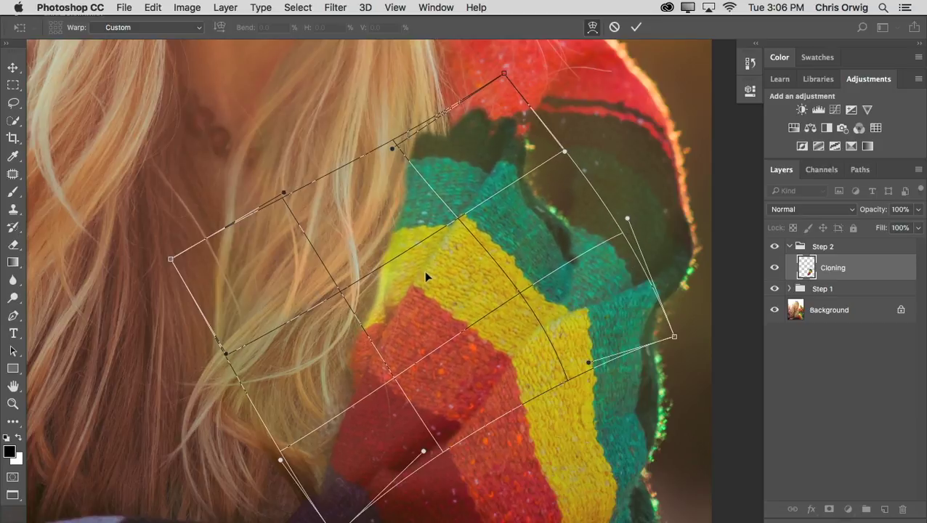
{"action": "left_click_drag", "start_coordinate": [445, 454], "coordinate": [445, 450]}
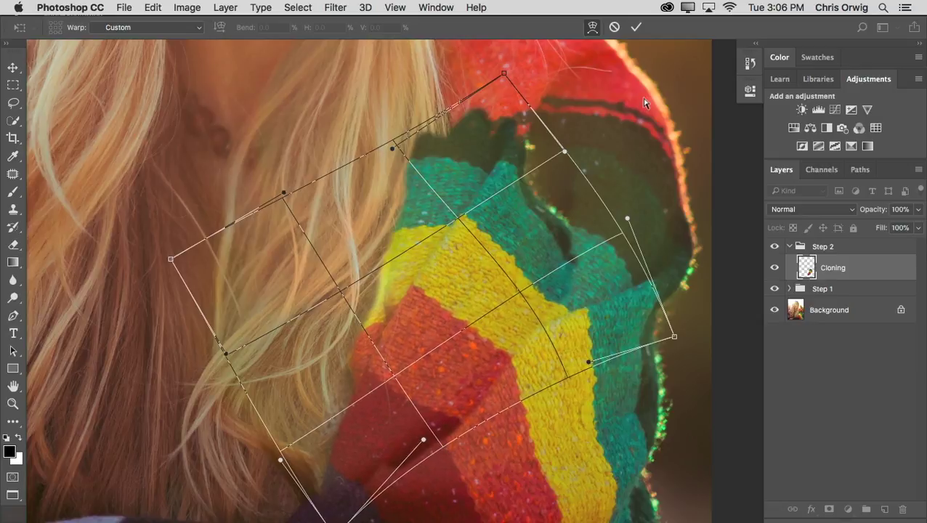
{"action": "left_click", "coordinate": [637, 28]}
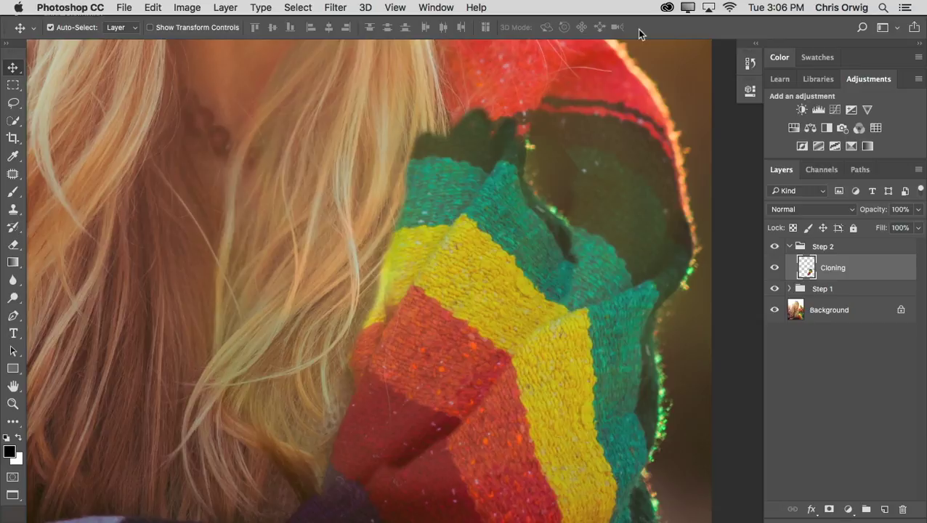
- Add an inverted (black) layer mask to the Cloning layer to hide the patch
{"action": "left_click", "coordinate": [830, 508]}
{"action": "left_click", "coordinate": [750, 90]}
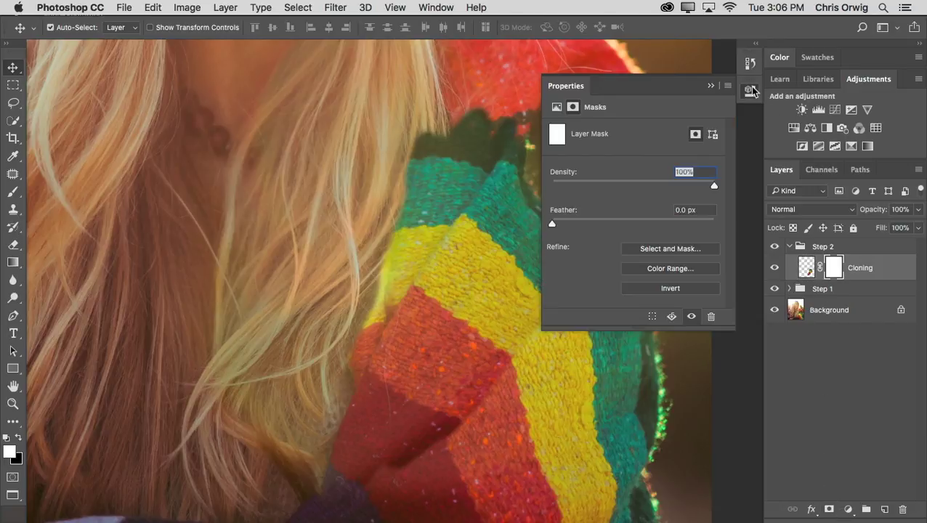
{"action": "left_click", "coordinate": [631, 285]}
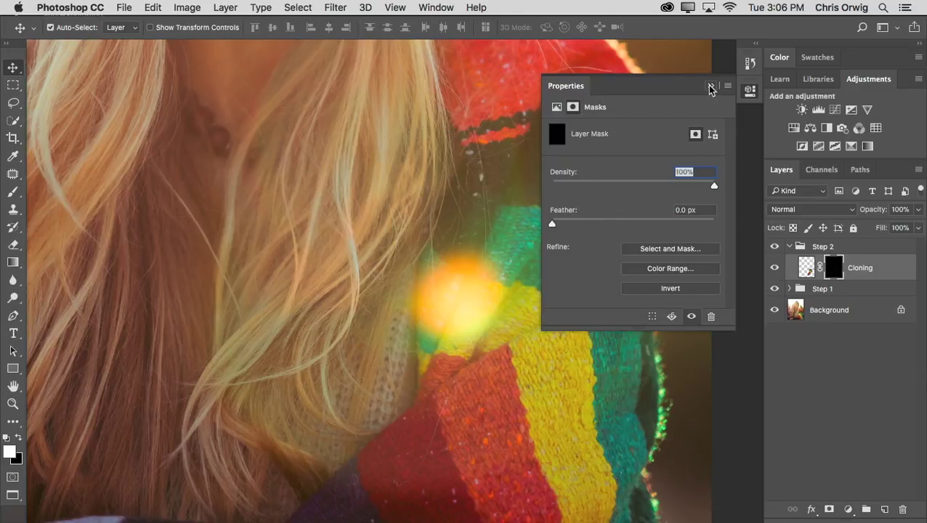
{"action": "left_click", "coordinate": [710, 86]}
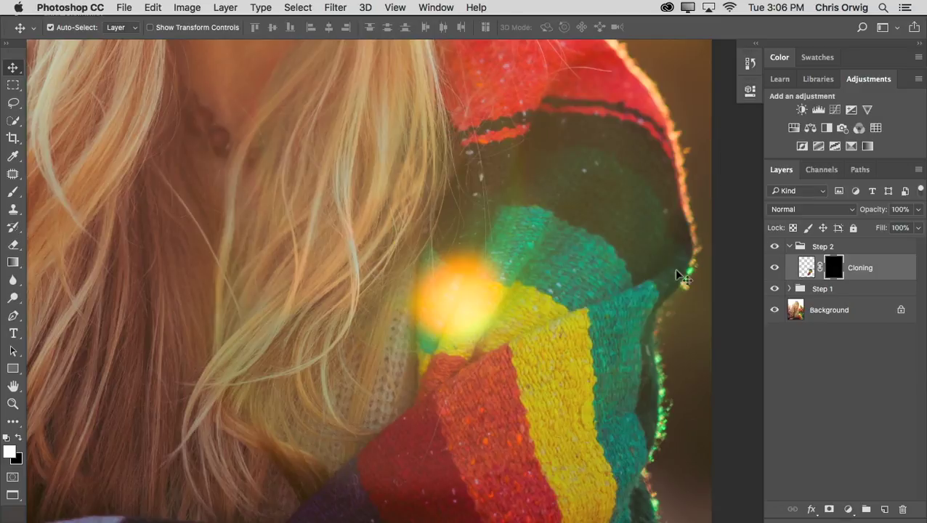
- Paint white with a size-90 brush, up to 100% opacity, to reveal red and yellow knit over the flare
{"action": "left_click", "coordinate": [18, 194]}
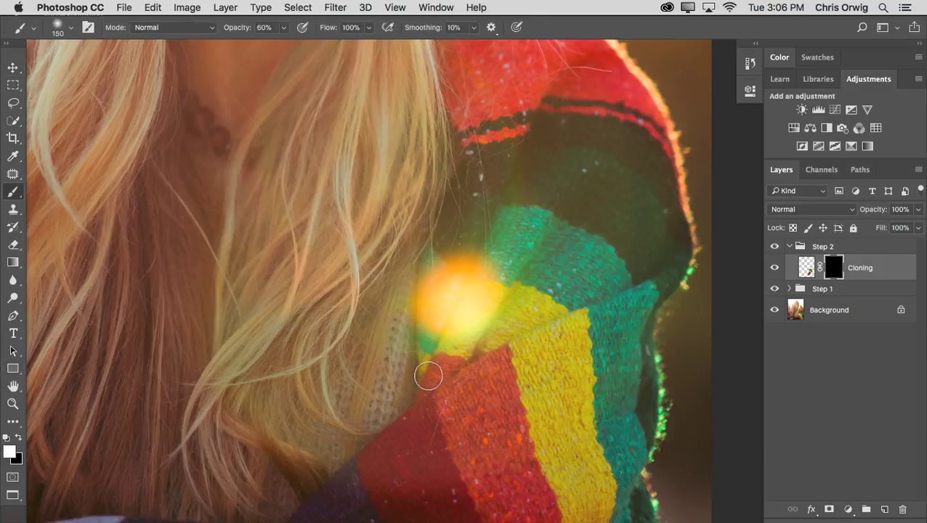
{"action": "key", "text": "bracketleft"}
{"action": "key", "text": "bracketleft"}
{"action": "key", "text": "bracketleft"}
{"action": "mouse_move", "coordinate": [432, 378]}
{"action": "left_mouse_down"}
{"action": "mouse_move", "coordinate": [457, 350]}
{"action": "mouse_move", "coordinate": [448, 368]}
{"action": "mouse_move", "coordinate": [469, 341]}
{"action": "mouse_move", "coordinate": [456, 360]}
{"action": "mouse_move", "coordinate": [494, 288]}
{"action": "mouse_move", "coordinate": [450, 327]}
{"action": "mouse_move", "coordinate": [428, 372]}
{"action": "mouse_move", "coordinate": [429, 263]}
{"action": "mouse_move", "coordinate": [433, 300]}
{"action": "mouse_move", "coordinate": [458, 292]}
{"action": "left_mouse_up"}
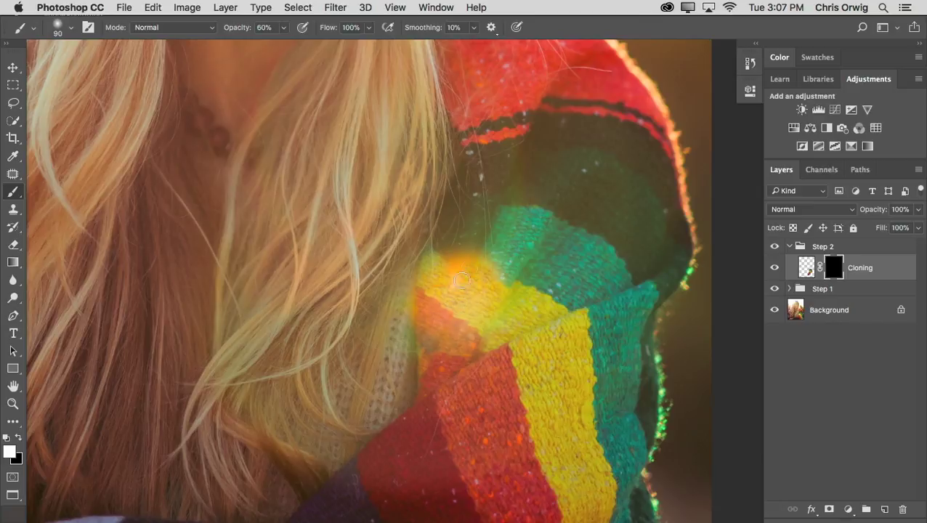
{"action": "mouse_move", "coordinate": [465, 270]}
{"action": "left_mouse_down"}
{"action": "mouse_move", "coordinate": [441, 249]}
{"action": "mouse_move", "coordinate": [423, 276]}
{"action": "mouse_move", "coordinate": [435, 341]}
{"action": "mouse_move", "coordinate": [425, 369]}
{"action": "mouse_move", "coordinate": [509, 303]}
{"action": "mouse_move", "coordinate": [425, 366]}
{"action": "left_mouse_up"}
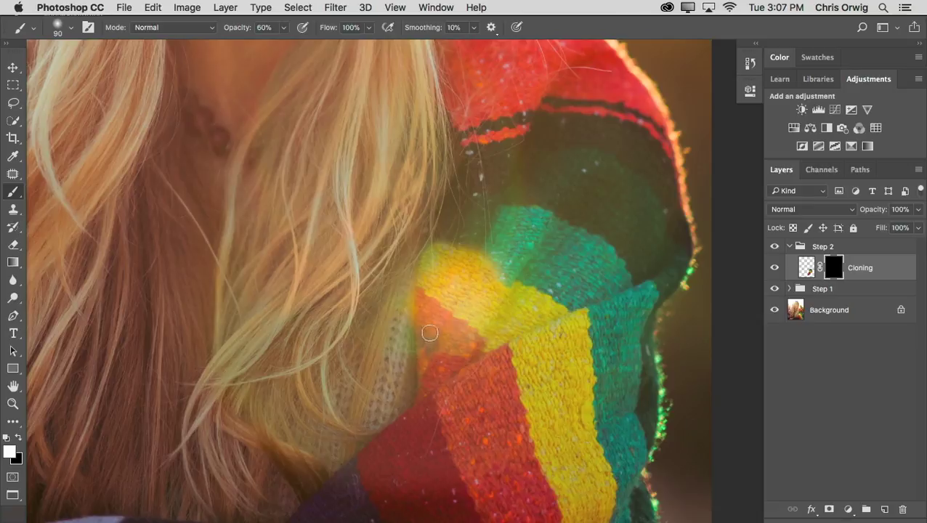
{"action": "mouse_move", "coordinate": [442, 252]}
{"action": "left_mouse_down"}
{"action": "mouse_move", "coordinate": [463, 244]}
{"action": "mouse_move", "coordinate": [485, 255]}
{"action": "mouse_move", "coordinate": [473, 242]}
{"action": "mouse_move", "coordinate": [495, 270]}
{"action": "left_mouse_up"}
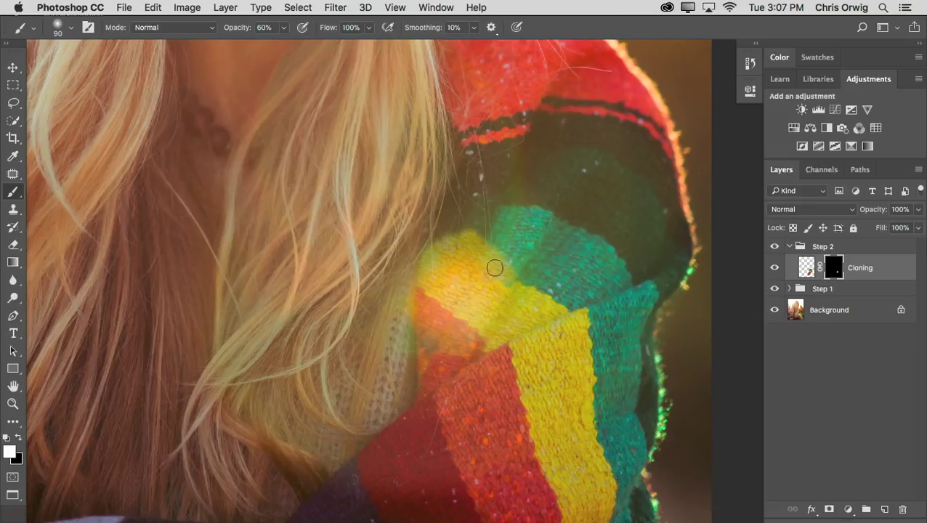
{"action": "key", "text": "0"}
{"action": "mouse_move", "coordinate": [480, 318]}
{"action": "left_mouse_down"}
{"action": "mouse_move", "coordinate": [460, 363]}
{"action": "mouse_move", "coordinate": [498, 288]}
{"action": "mouse_move", "coordinate": [449, 337]}
{"action": "mouse_move", "coordinate": [474, 293]}
{"action": "left_mouse_up"}
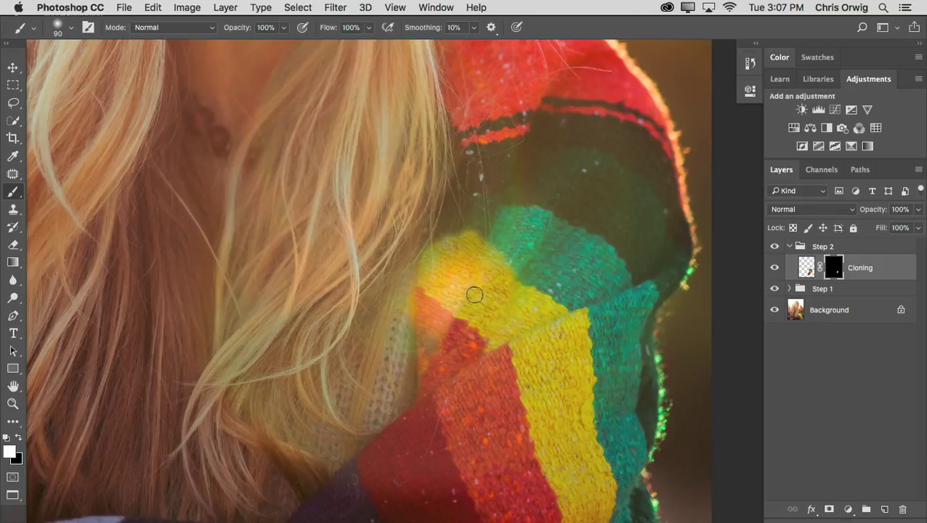
- Paint white on the mask at 100% opacity to reveal yellow knit over the orange glow
{"action": "left_click", "coordinate": [283, 28]}
{"action": "left_click_drag", "start_coordinate": [283, 47], "coordinate": [256, 48]}
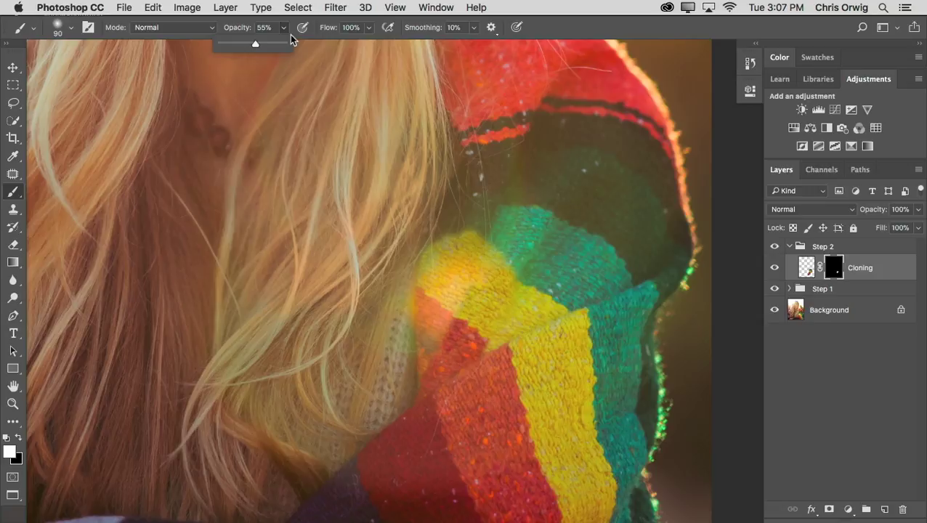
{"action": "left_click", "coordinate": [534, 32]}
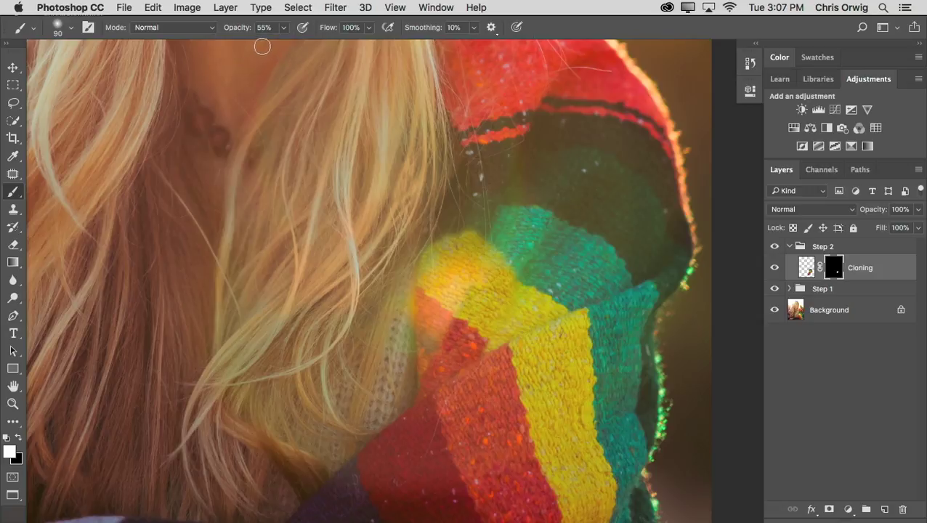
{"action": "key", "text": "0"}
{"action": "mouse_move", "coordinate": [433, 248]}
{"action": "left_mouse_down"}
{"action": "mouse_move", "coordinate": [474, 281]}
{"action": "mouse_move", "coordinate": [453, 331]}
{"action": "mouse_move", "coordinate": [478, 256]}
{"action": "mouse_move", "coordinate": [447, 342]}
{"action": "mouse_move", "coordinate": [456, 272]}
{"action": "mouse_move", "coordinate": [442, 339]}
{"action": "mouse_move", "coordinate": [445, 265]}
{"action": "mouse_move", "coordinate": [434, 358]}
{"action": "mouse_move", "coordinate": [431, 284]}
{"action": "mouse_move", "coordinate": [425, 369]}
{"action": "left_mouse_up"}
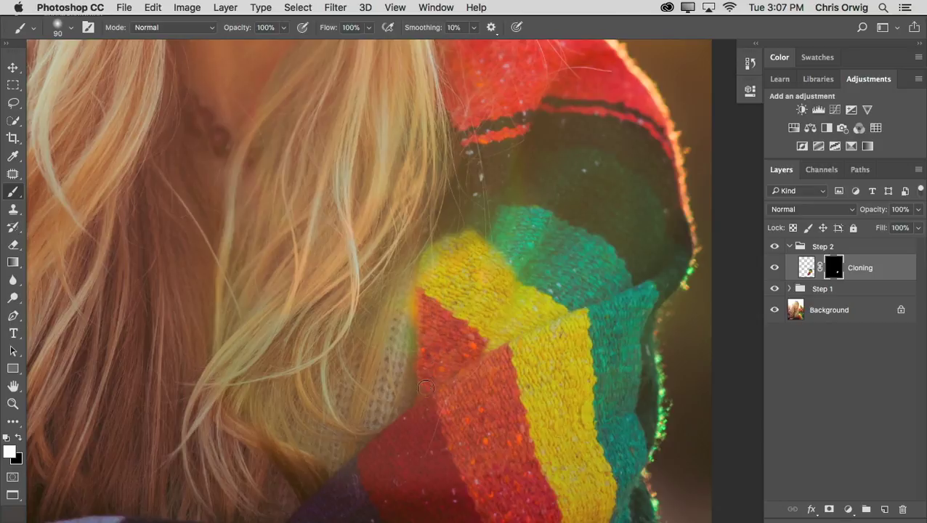
{"action": "mouse_move", "coordinate": [426, 314]}
{"action": "left_mouse_down"}
{"action": "mouse_move", "coordinate": [428, 255]}
{"action": "mouse_move", "coordinate": [471, 242]}
{"action": "mouse_move", "coordinate": [517, 280]}
{"action": "mouse_move", "coordinate": [521, 311]}
{"action": "left_mouse_up"}
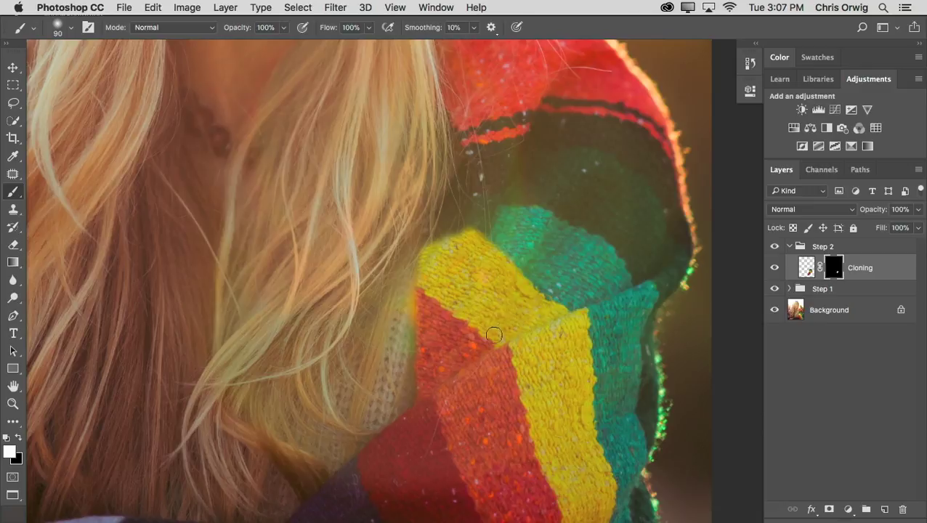
{"action": "mouse_move", "coordinate": [471, 244]}
{"action": "left_mouse_down"}
{"action": "mouse_move", "coordinate": [505, 256]}
{"action": "mouse_move", "coordinate": [469, 225]}
{"action": "mouse_move", "coordinate": [454, 236]}
{"action": "mouse_move", "coordinate": [457, 223]}
{"action": "mouse_move", "coordinate": [469, 228]}
{"action": "mouse_move", "coordinate": [453, 219]}
{"action": "mouse_move", "coordinate": [435, 245]}
{"action": "mouse_move", "coordinate": [426, 308]}
{"action": "left_mouse_up"}
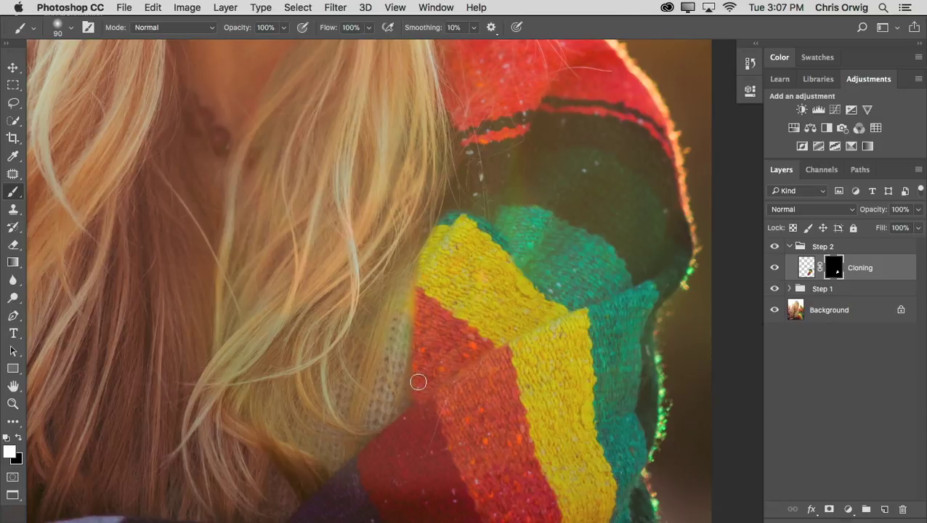
- Refine the yellow stripe's edge by alternately painting black and white on the mask
{"action": "key", "text": "x"}
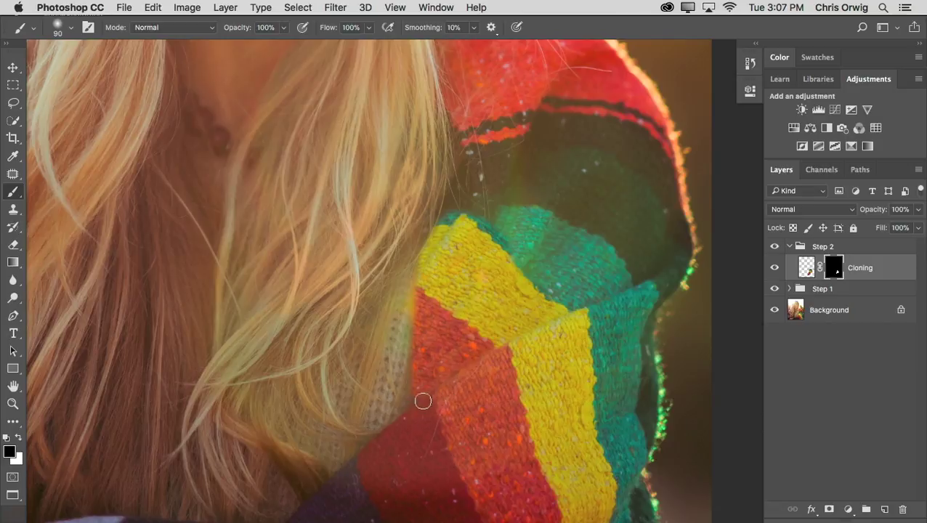
{"action": "key", "text": "x"}
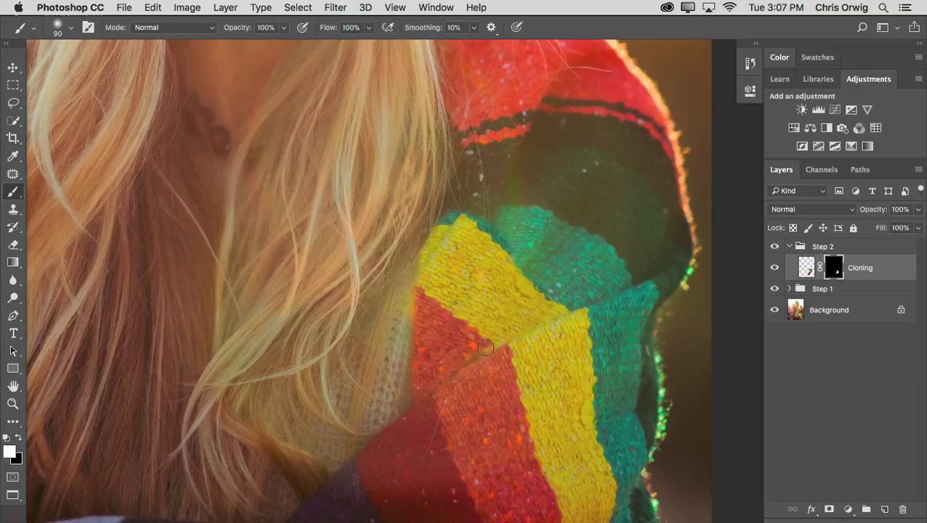
{"action": "key", "text": "x"}
{"action": "mouse_move", "coordinate": [458, 210]}
{"action": "left_mouse_down"}
{"action": "mouse_move", "coordinate": [491, 221]}
{"action": "mouse_move", "coordinate": [457, 215]}
{"action": "mouse_move", "coordinate": [533, 267]}
{"action": "mouse_move", "coordinate": [501, 249]}
{"action": "mouse_move", "coordinate": [546, 297]}
{"action": "mouse_move", "coordinate": [518, 280]}
{"action": "mouse_move", "coordinate": [545, 292]}
{"action": "left_mouse_up"}
{"action": "mouse_move", "coordinate": [500, 272]}
{"action": "left_mouse_down"}
{"action": "mouse_move", "coordinate": [477, 247]}
{"action": "mouse_move", "coordinate": [443, 229]}
{"action": "mouse_move", "coordinate": [429, 232]}
{"action": "mouse_move", "coordinate": [445, 223]}
{"action": "mouse_move", "coordinate": [465, 238]}
{"action": "mouse_move", "coordinate": [433, 240]}
{"action": "mouse_move", "coordinate": [503, 258]}
{"action": "mouse_move", "coordinate": [464, 249]}
{"action": "mouse_move", "coordinate": [497, 277]}
{"action": "mouse_move", "coordinate": [454, 246]}
{"action": "mouse_move", "coordinate": [435, 247]}
{"action": "mouse_move", "coordinate": [494, 260]}
{"action": "mouse_move", "coordinate": [439, 239]}
{"action": "mouse_move", "coordinate": [504, 256]}
{"action": "mouse_move", "coordinate": [515, 288]}
{"action": "mouse_move", "coordinate": [528, 294]}
{"action": "mouse_move", "coordinate": [471, 234]}
{"action": "mouse_move", "coordinate": [456, 231]}
{"action": "mouse_move", "coordinate": [439, 255]}
{"action": "mouse_move", "coordinate": [438, 234]}
{"action": "mouse_move", "coordinate": [427, 331]}
{"action": "mouse_move", "coordinate": [424, 275]}
{"action": "mouse_move", "coordinate": [418, 322]}
{"action": "left_mouse_up"}
{"action": "key", "text": "x"}
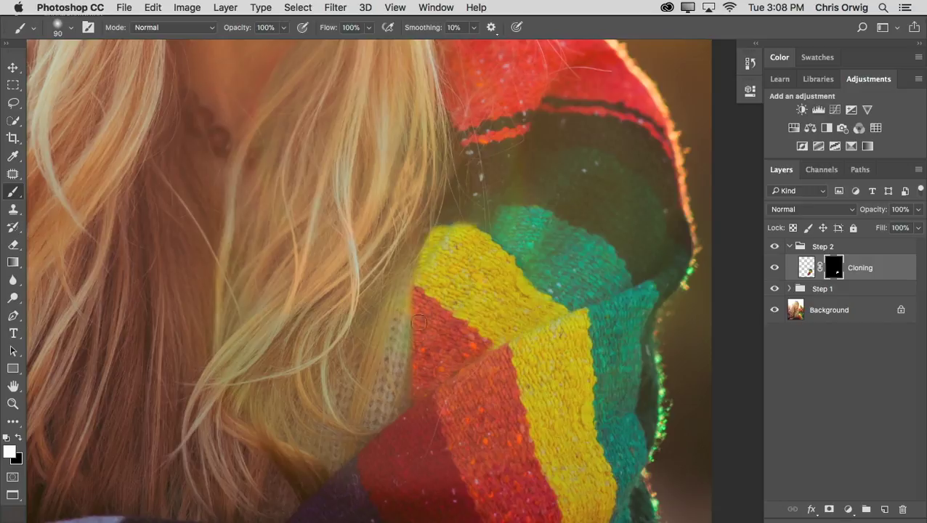
{"action": "mouse_move", "coordinate": [422, 289]}
{"action": "left_mouse_down"}
{"action": "mouse_move", "coordinate": [431, 243]}
{"action": "mouse_move", "coordinate": [450, 236]}
{"action": "mouse_move", "coordinate": [455, 217]}
{"action": "mouse_move", "coordinate": [438, 219]}
{"action": "mouse_move", "coordinate": [511, 241]}
{"action": "left_mouse_up"}
{"action": "key", "text": "x"}
{"action": "scroll", "coordinate": [512, 247], "scroll_direction": "down", "scroll_amount": 6}
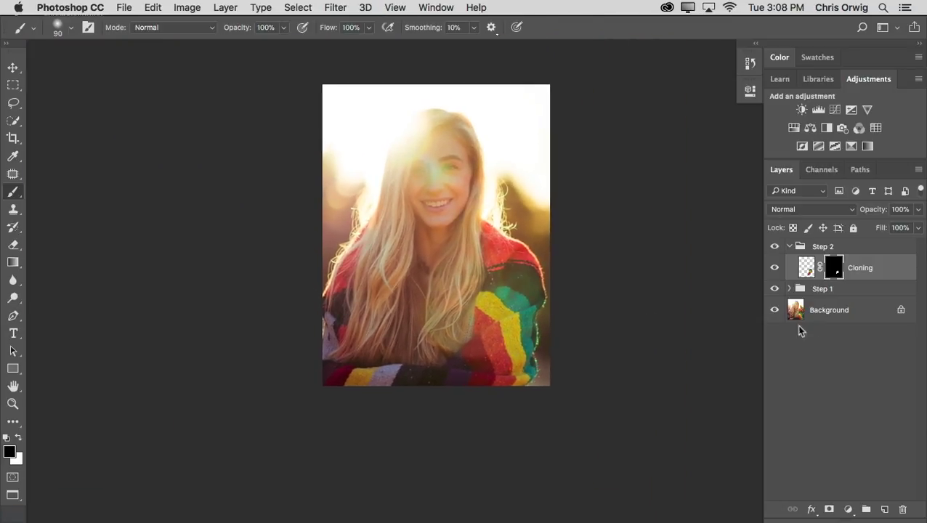
{"action": "left_click", "coordinate": [773, 270]}
{"action": "left_click", "coordinate": [774, 269]}
{"action": "key", "text": "super+plus"}
{"action": "scroll", "coordinate": [597, 250], "scroll_direction": "up", "scroll_amount": 3}
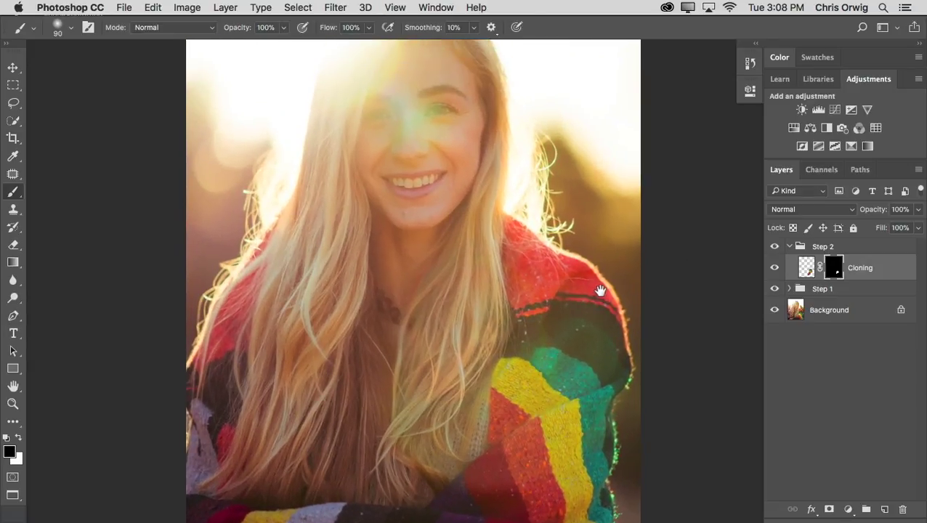
{"action": "left_click", "coordinate": [775, 269]}
{"action": "left_click", "coordinate": [774, 268]}
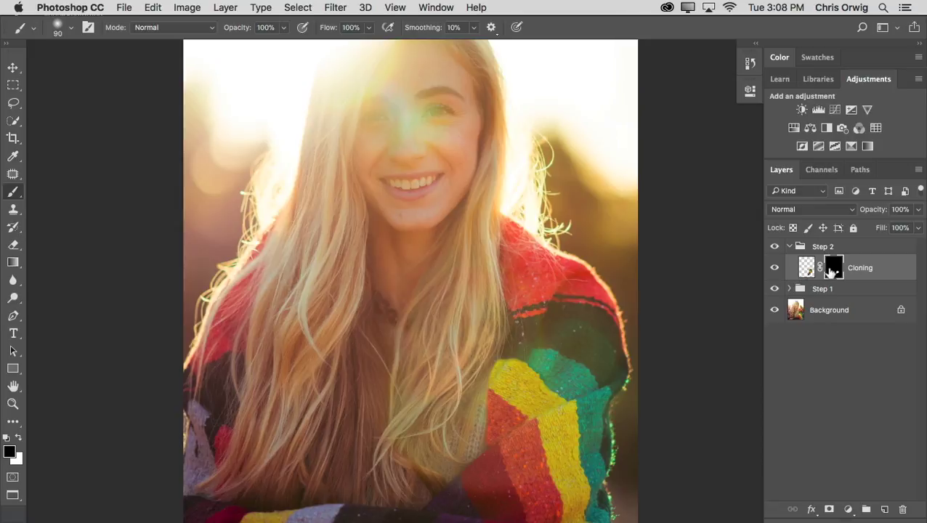
{"action": "key", "text": "x"}
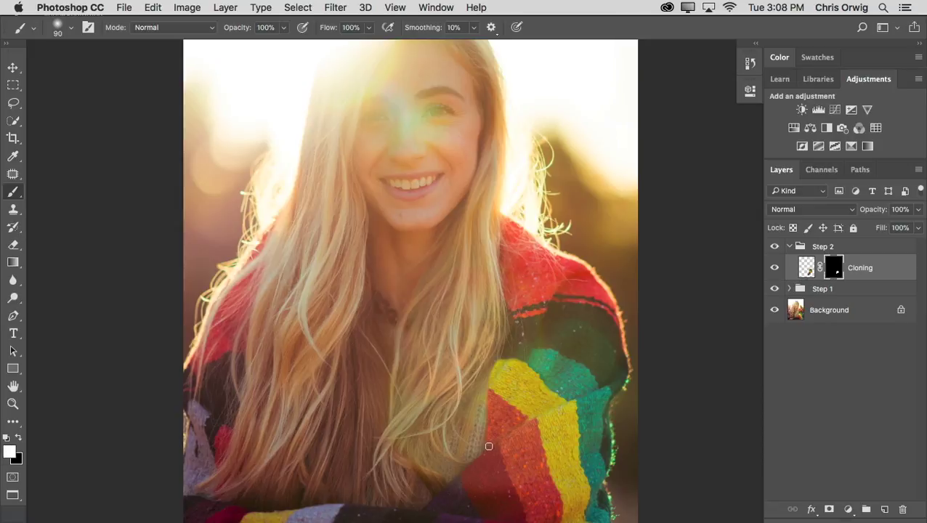
- Add a new empty layer above Cloning and switch to the Clone Stamp
{"action": "left_click", "coordinate": [884, 509]}
{"action": "key", "text": "x"}
{"action": "key", "text": "s"}
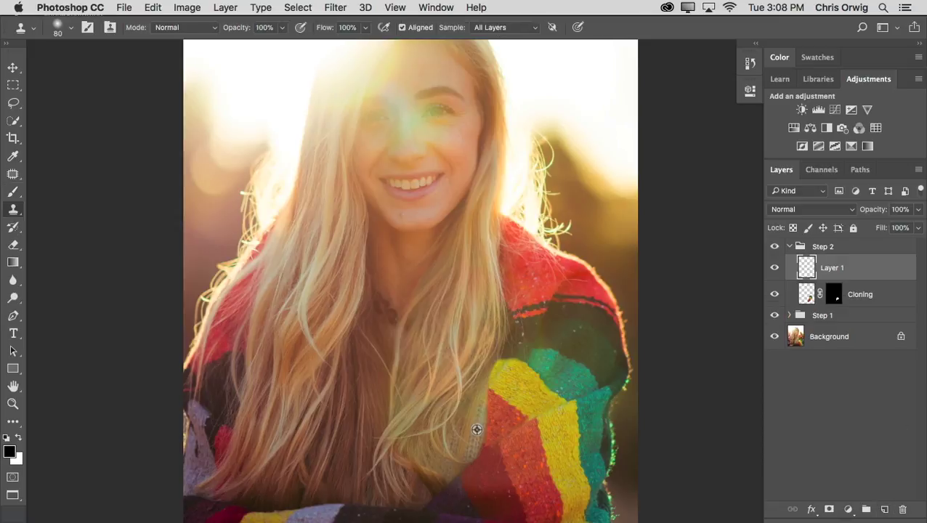
- Sample the sweater and clone over the hair and along the sweater edge
{"action": "left_click", "coordinate": [479, 415], "text": "alt"}
{"action": "left_click_drag", "start_coordinate": [480, 404], "coordinate": [489, 372]}
{"action": "mouse_move", "coordinate": [495, 355]}
{"action": "left_mouse_down"}
{"action": "mouse_move", "coordinate": [507, 358]}
{"action": "mouse_move", "coordinate": [491, 363]}
{"action": "mouse_move", "coordinate": [528, 358]}
{"action": "left_mouse_up"}
{"action": "key", "text": "super+0"}
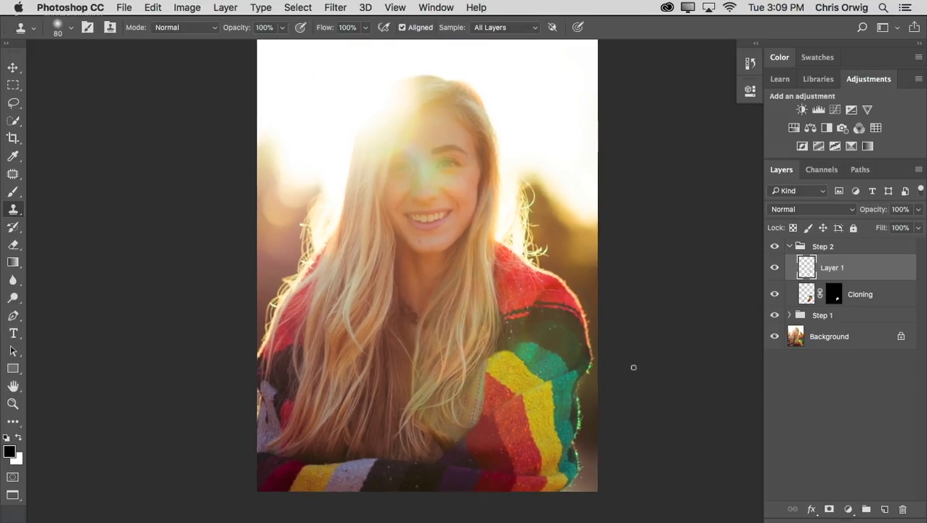
{"action": "key", "text": "super+plus"}
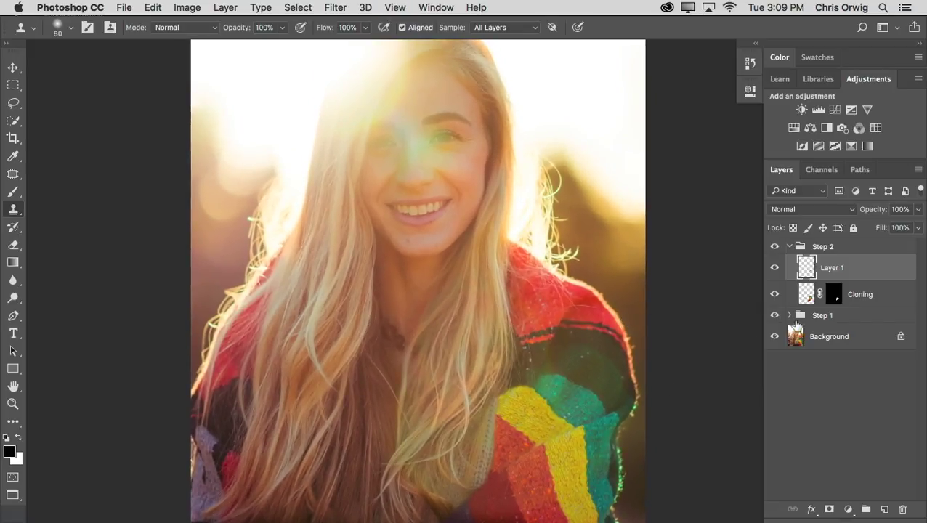
- Toggle the Step 2 group and Step 1's adjustment and cloning layers to compare against the original
{"action": "left_click", "coordinate": [789, 246]}
{"action": "left_click", "coordinate": [774, 247]}
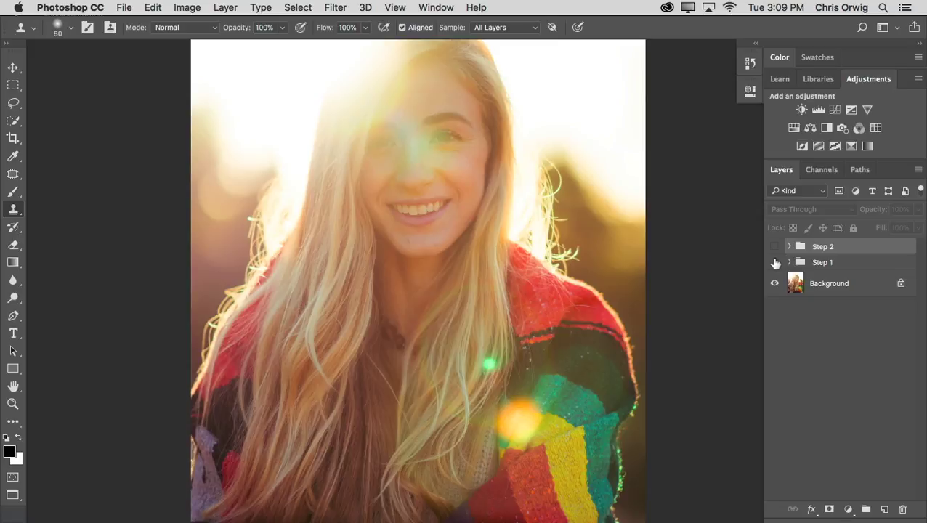
{"action": "left_click", "coordinate": [789, 262]}
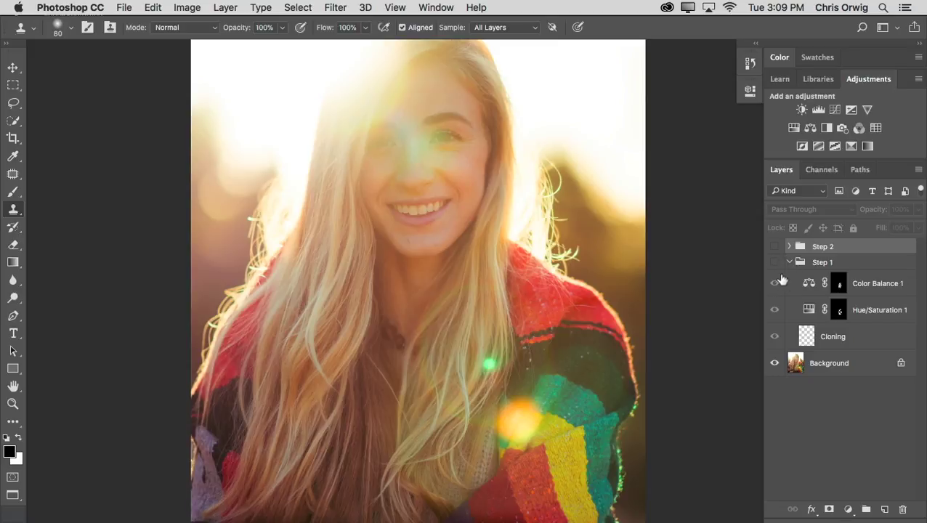
{"action": "left_click", "coordinate": [774, 262]}
{"action": "left_click_drag", "start_coordinate": [774, 285], "coordinate": [771, 337]}
{"action": "left_click", "coordinate": [774, 337]}
{"action": "left_click", "coordinate": [774, 310]}
{"action": "left_click", "coordinate": [774, 285]}
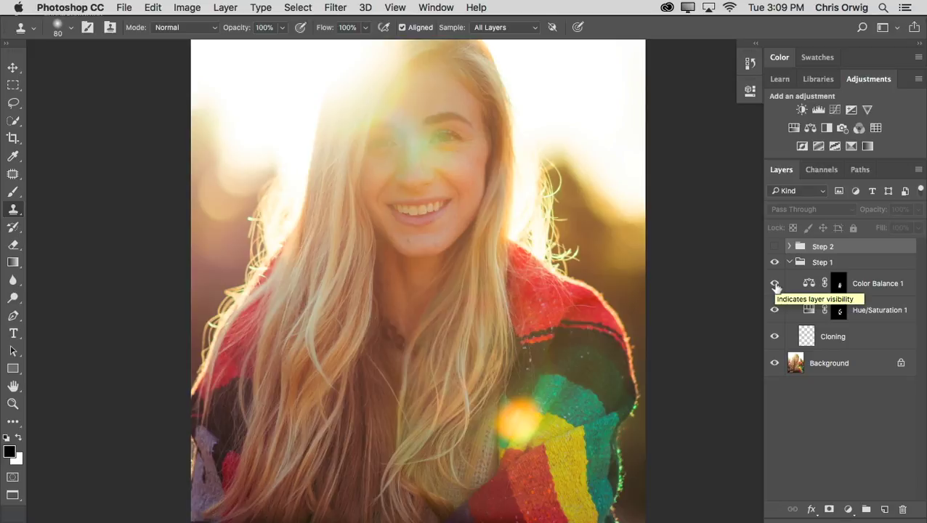
{"action": "left_click", "coordinate": [790, 263]}
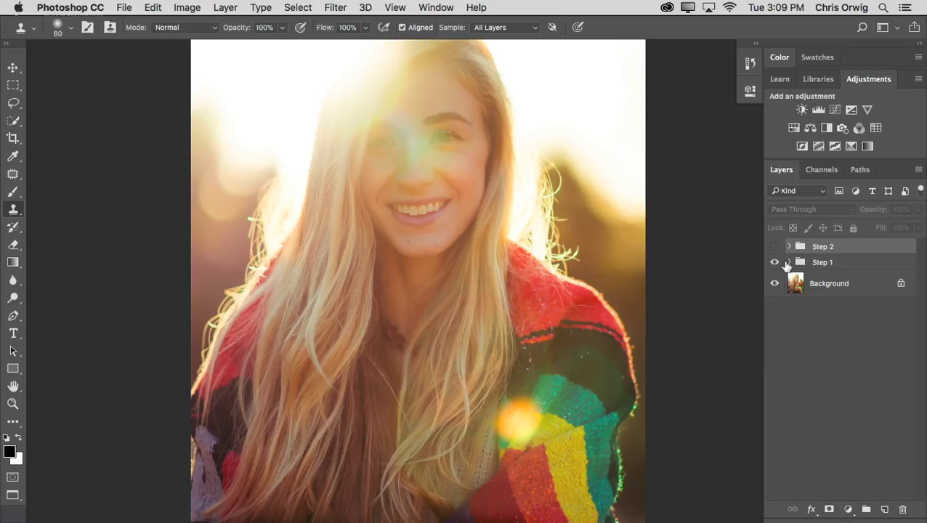
- Show Step 2 again and toggle its two clone layers to compare before and after
{"action": "left_click", "coordinate": [774, 248]}
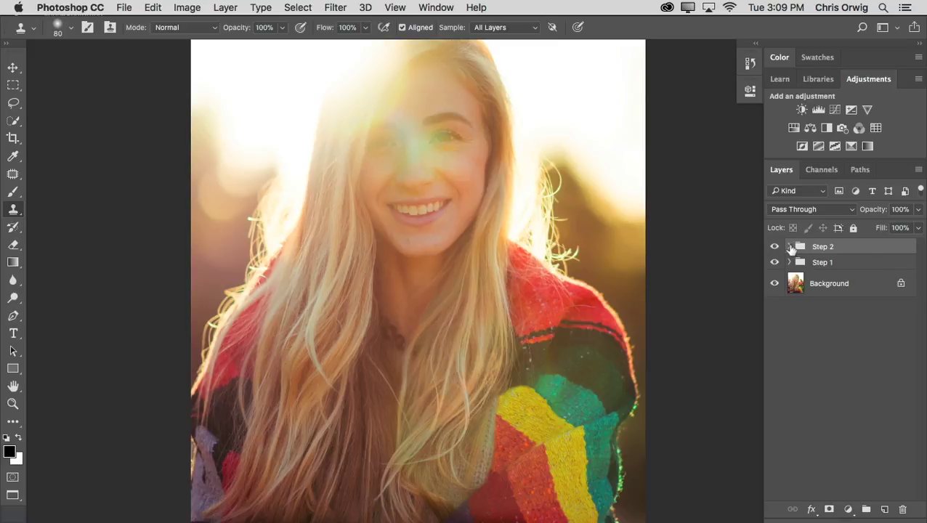
{"action": "left_click", "coordinate": [789, 247]}
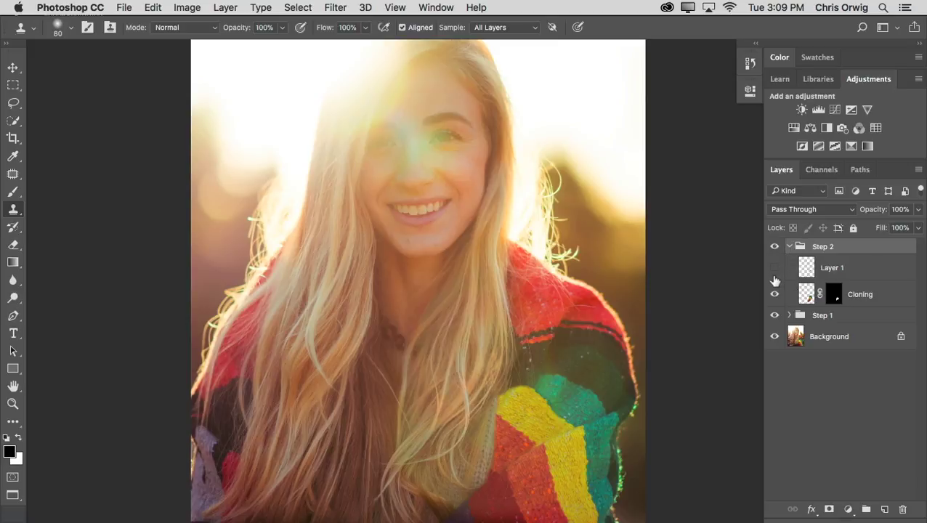
{"action": "left_click", "coordinate": [774, 294]}
{"action": "left_click", "coordinate": [774, 294]}
{"action": "left_click", "coordinate": [774, 294]}
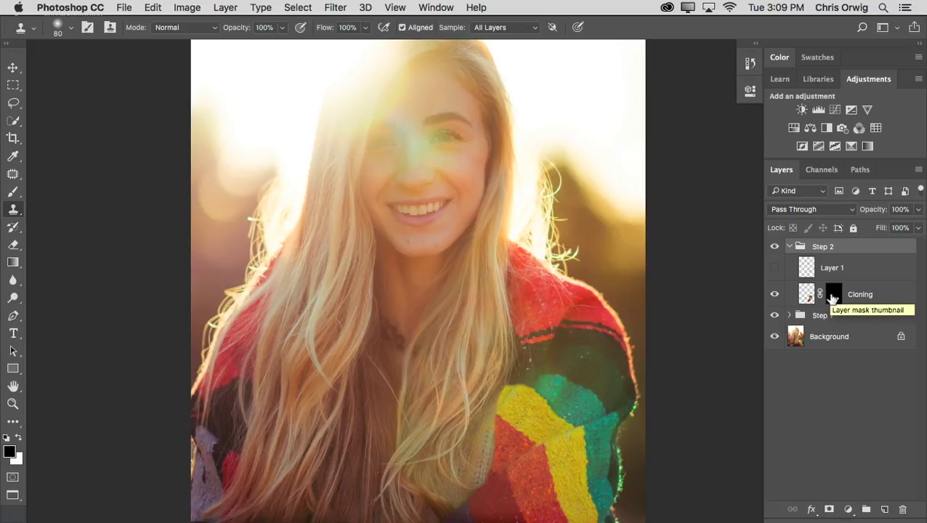
{"action": "left_click", "coordinate": [774, 268]}
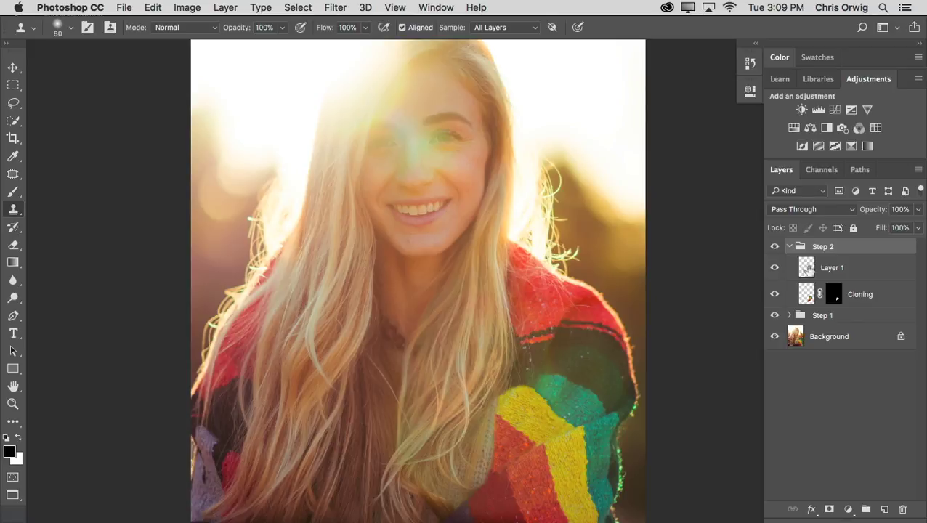
- Rename Layer 1 to Cloning, collapse Step 2, and toggle it to check the flare is gone
{"action": "double_click", "coordinate": [827, 268]}
{"action": "type", "text": "Cl"}
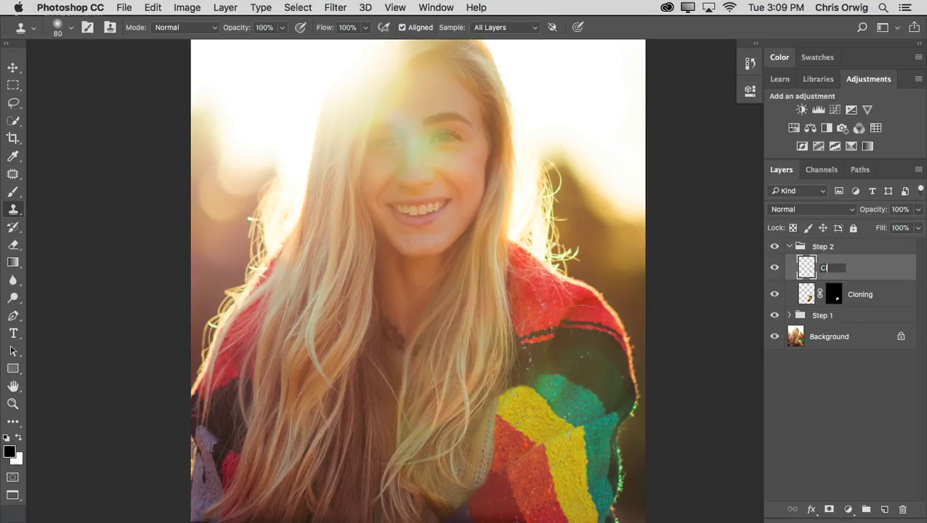
{"action": "type", "text": "oning"}
{"action": "key", "text": "Return"}
{"action": "left_click", "coordinate": [789, 246]}
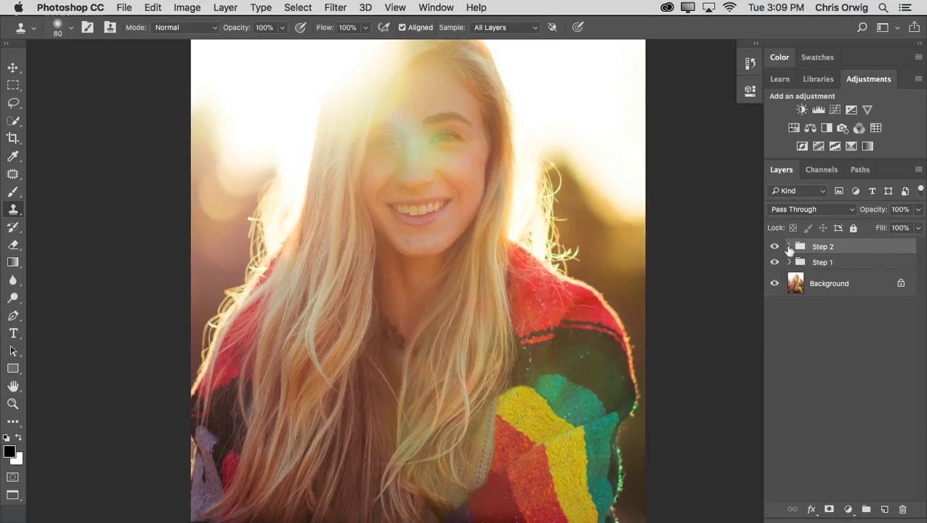
{"action": "key", "text": "v"}
{"action": "left_click_drag", "start_coordinate": [612, 321], "coordinate": [610, 326]}
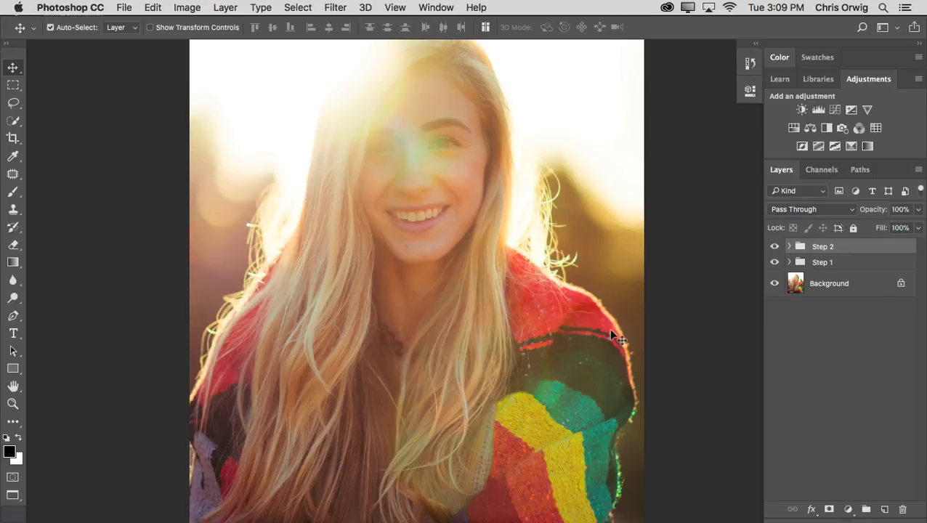
{"action": "left_click", "coordinate": [774, 247]}
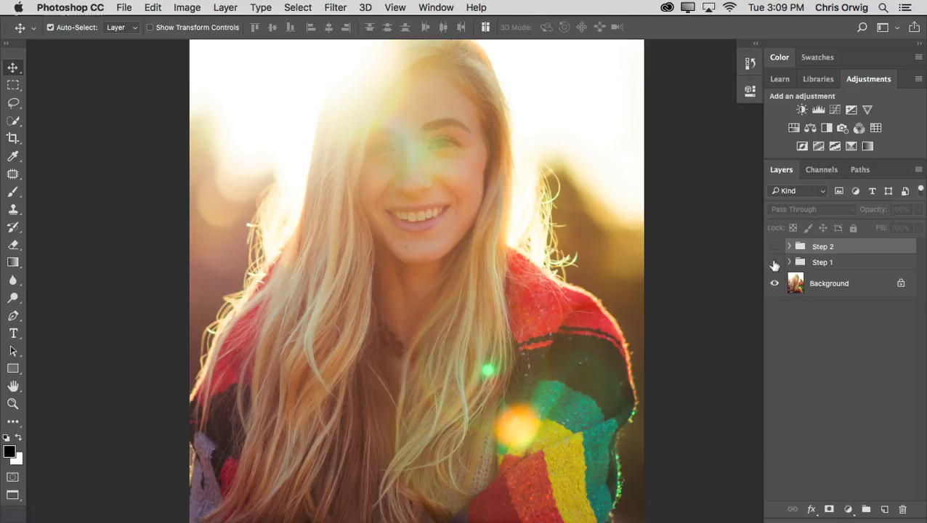
{"action": "left_click", "coordinate": [774, 247]}
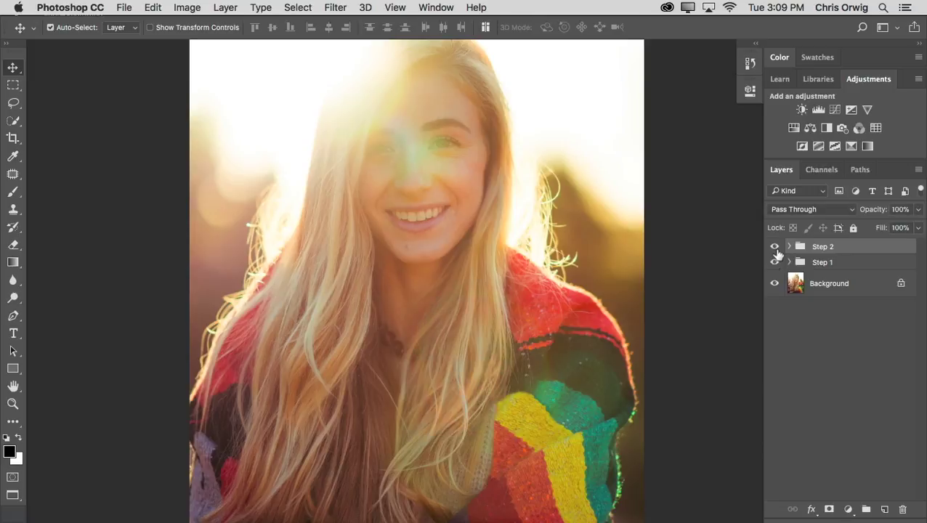